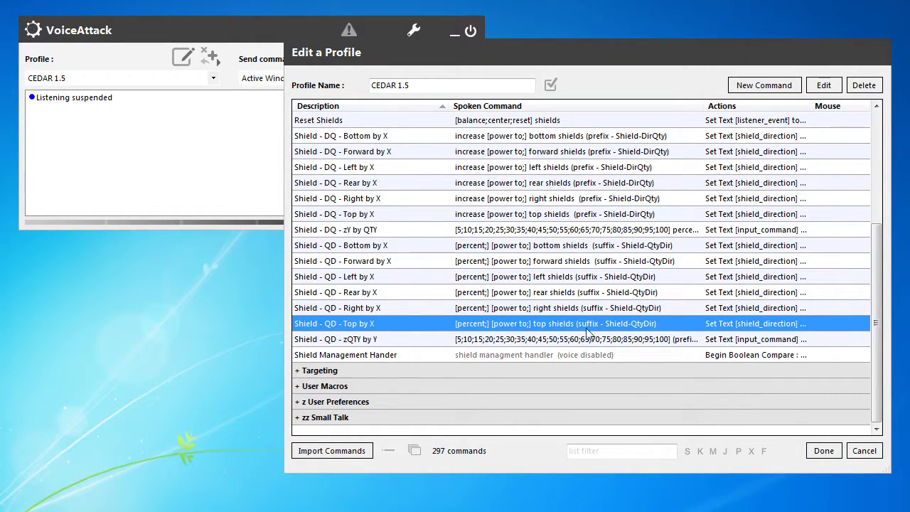
- Open the "Shield - DQ - zY by QTY" command for editing and bring its command type settings into view
click(393, 356)
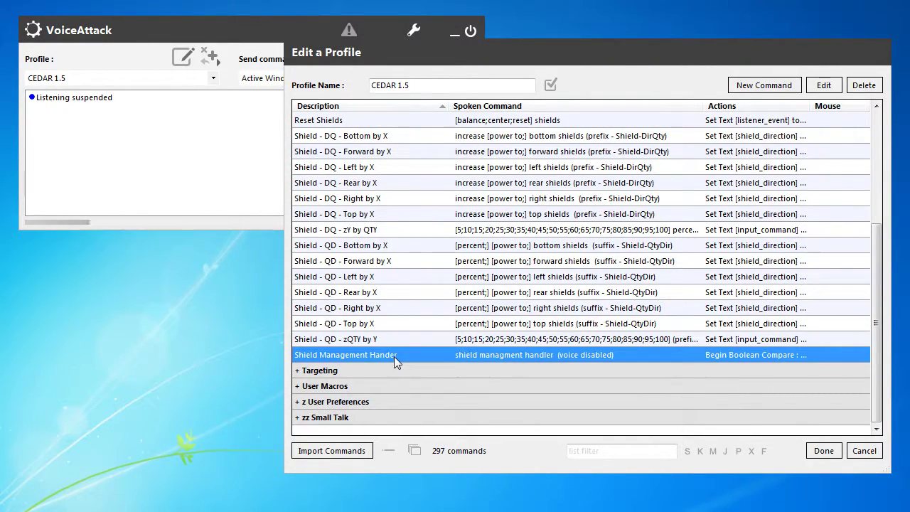
click(353, 340)
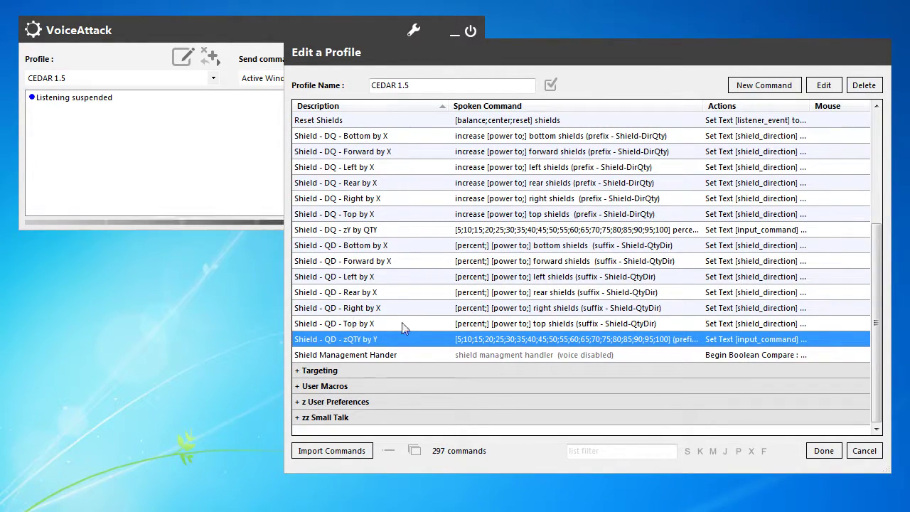
click(415, 233)
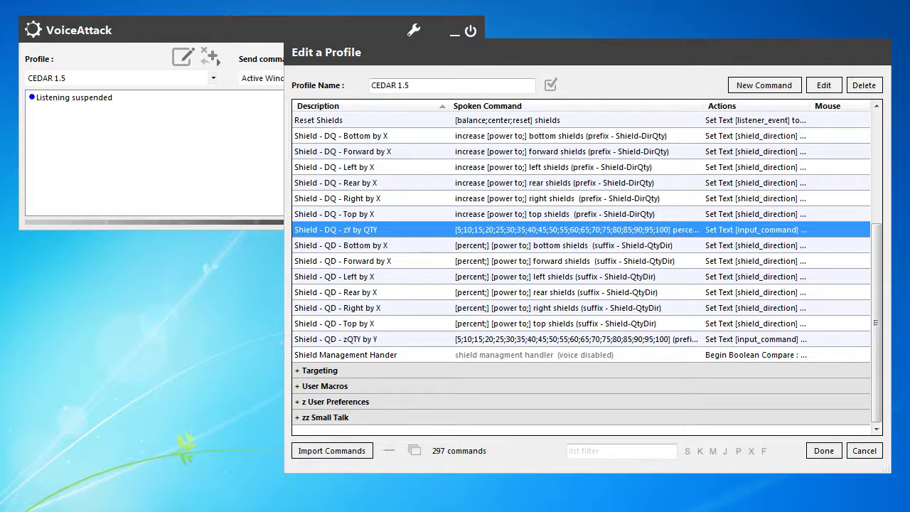
key(Return)
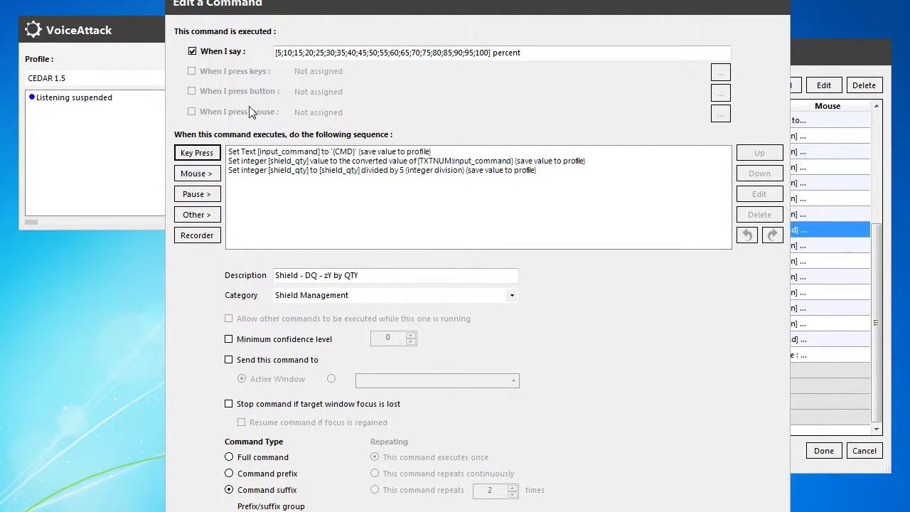
drag(228, 10, 228, 20)
drag(470, 24, 473, 0)
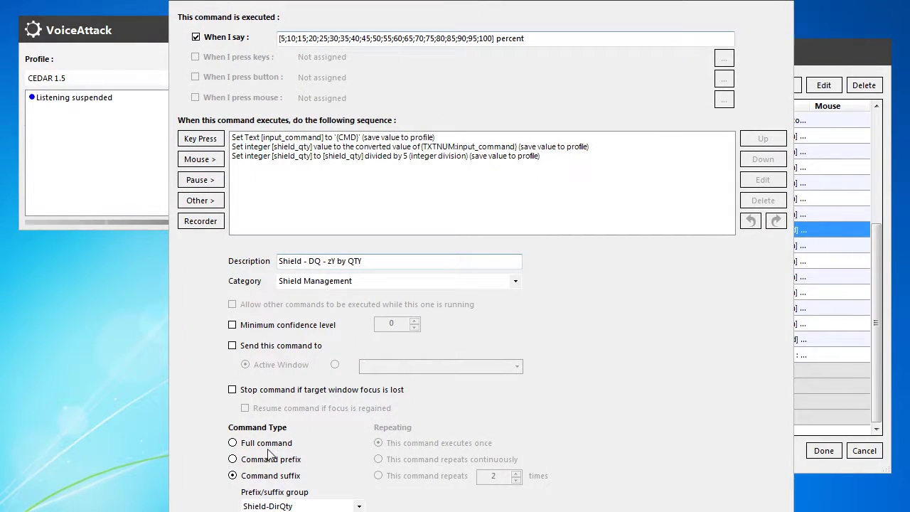
- Add an Execute Another Command action that runs "shield managment handler" to the end of the command's sequence
click(202, 202)
mouse_move(293, 210)
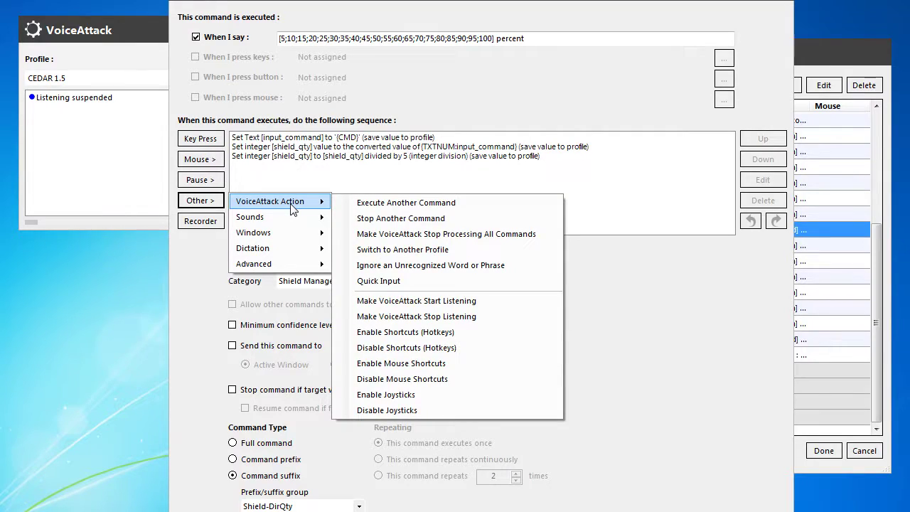
click(391, 204)
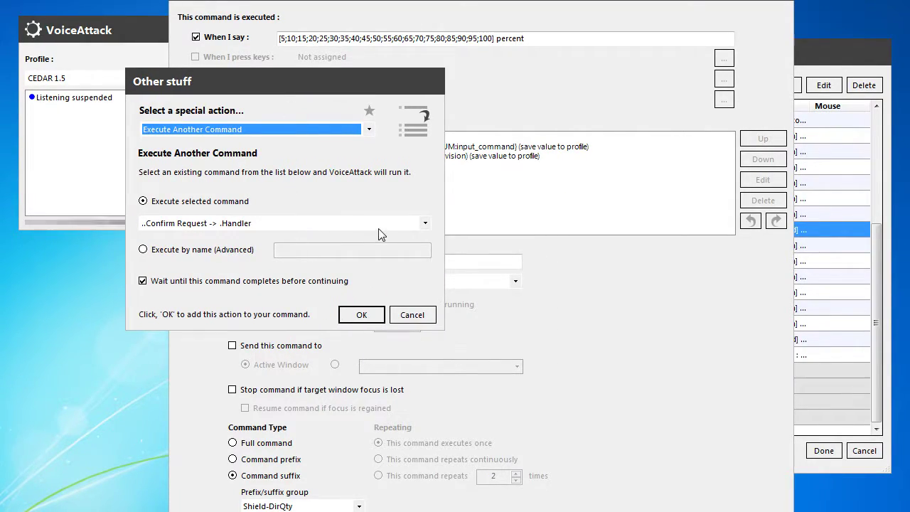
click(378, 225)
text([save;pin] target)
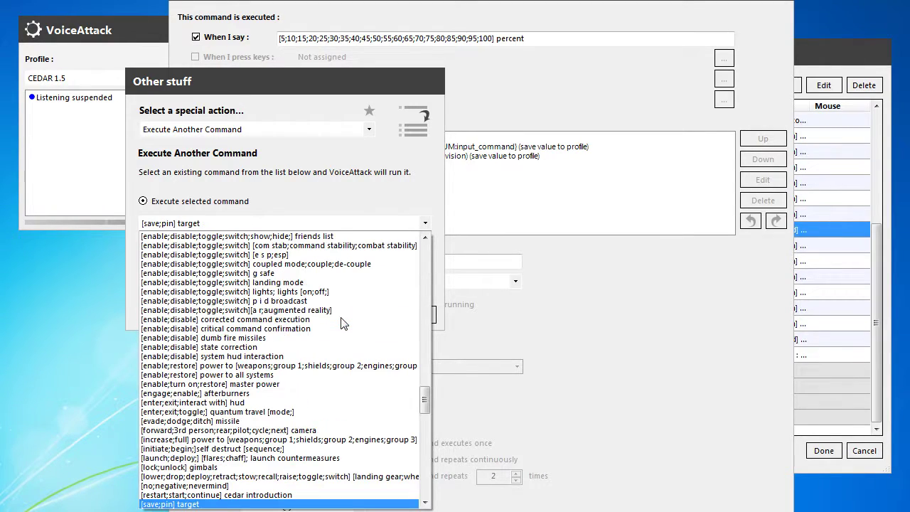
scroll(340, 320, down, 6)
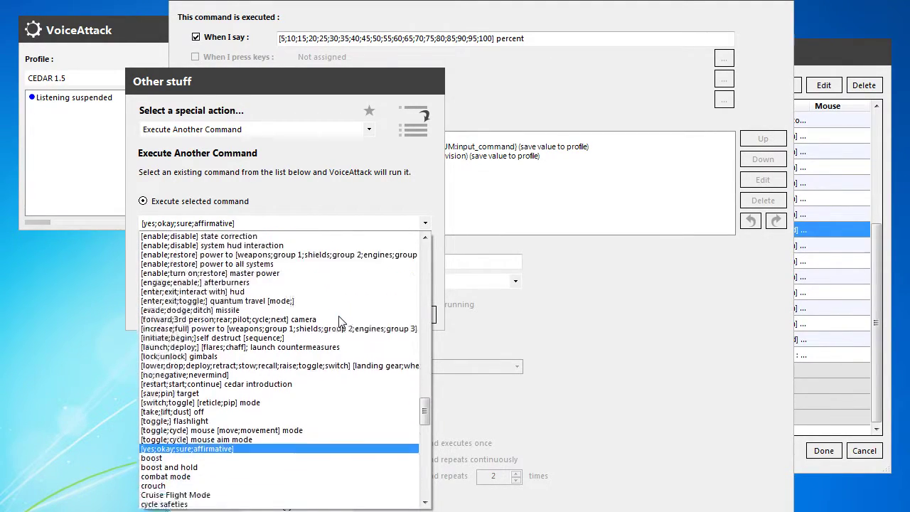
scroll(340, 321, down, 20)
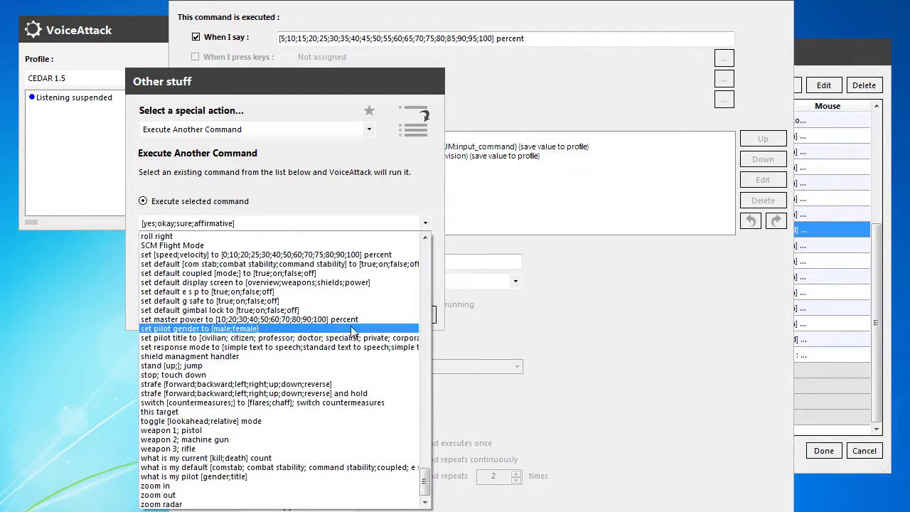
click(250, 357)
click(249, 357)
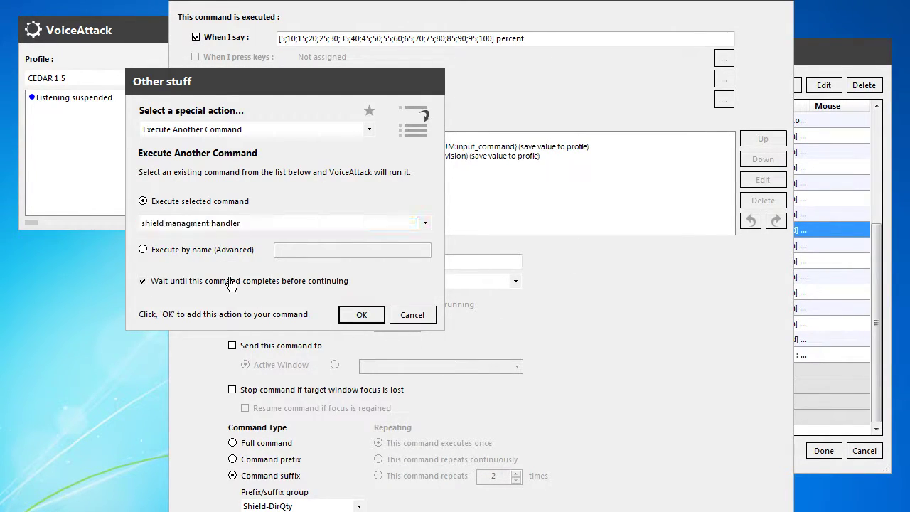
click(360, 315)
- Copy the new "shield managment handler" action and save the "Shield - DQ - zY by QTY" command
right_click(404, 166)
click(424, 188)
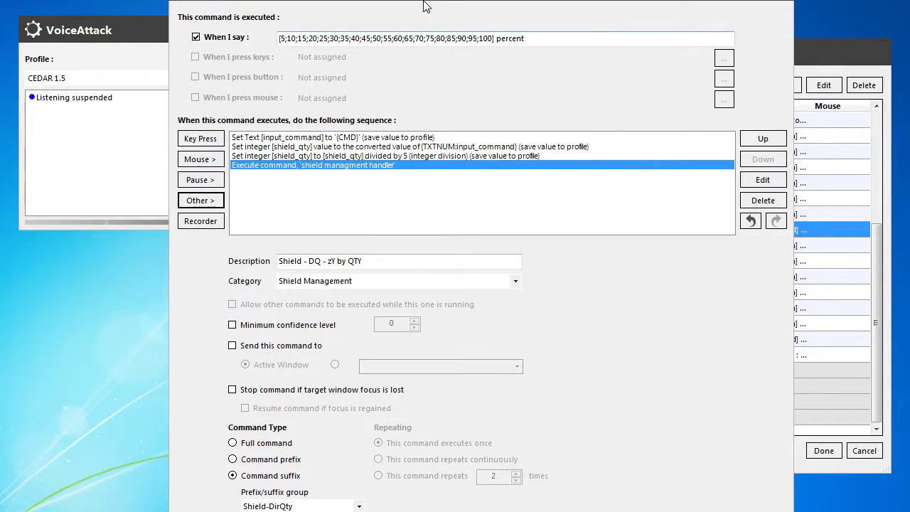
key(Return)
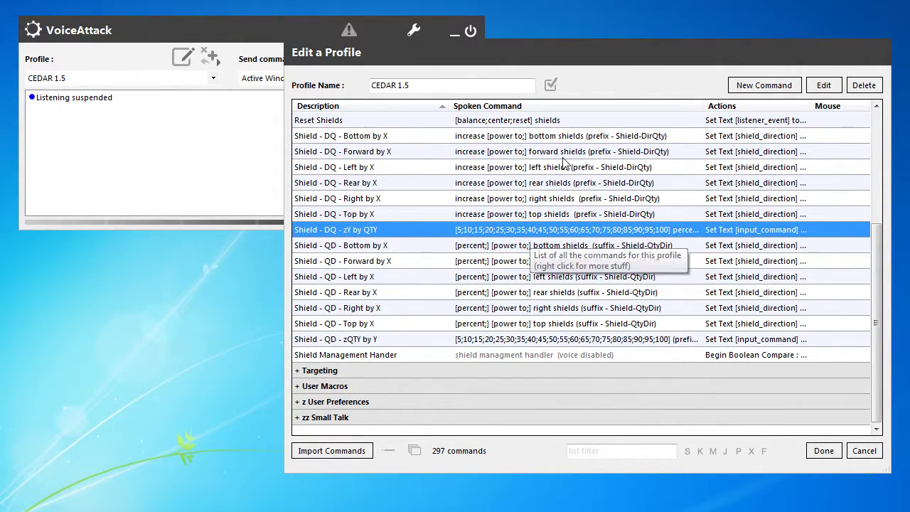
- Paste the copied "shield managment handler" action after the Set Text action in "Shield - QD - Bottom by X" and save the command
click(608, 246)
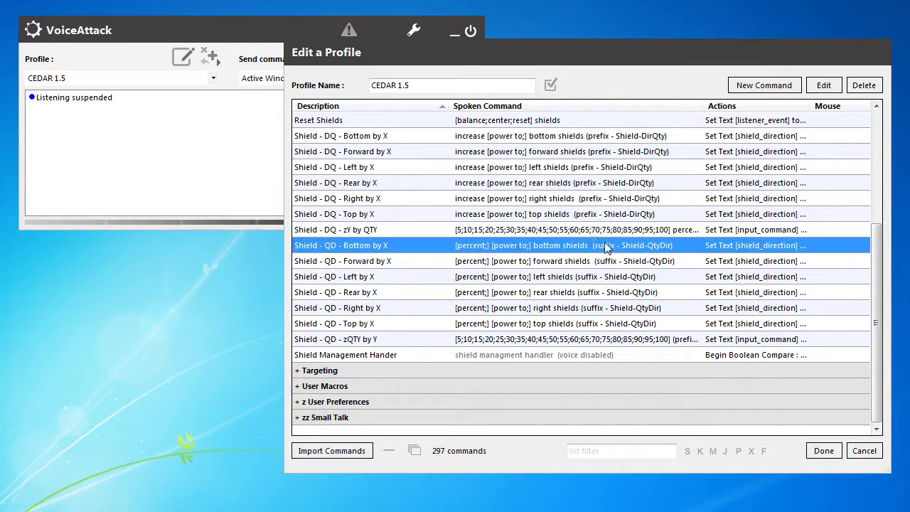
double_click(548, 247)
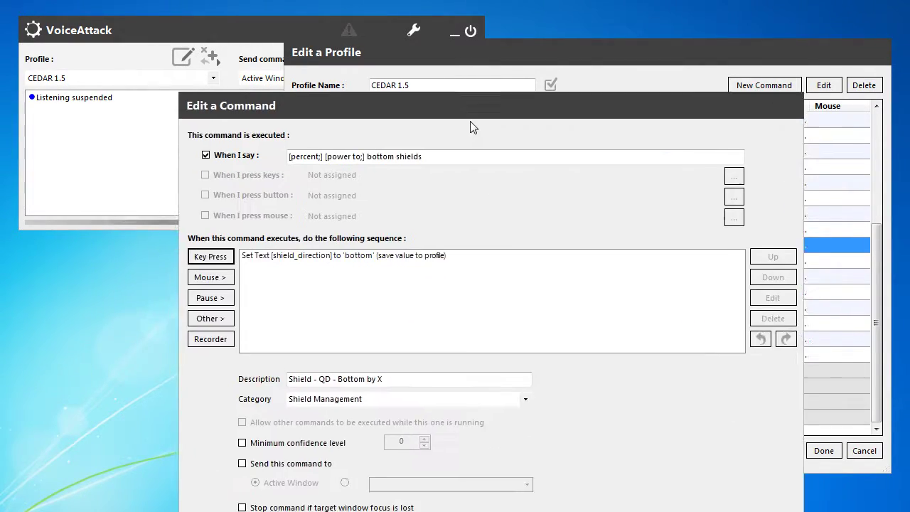
key(Escape)
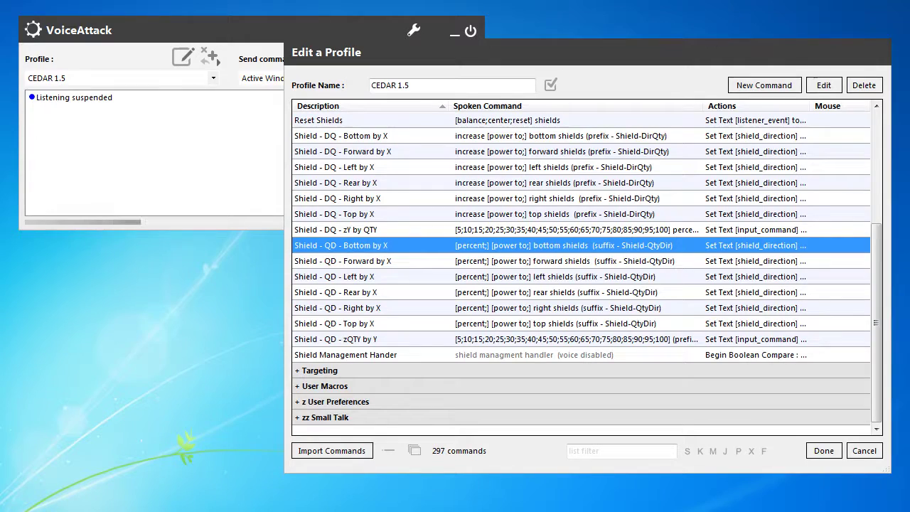
key(Return)
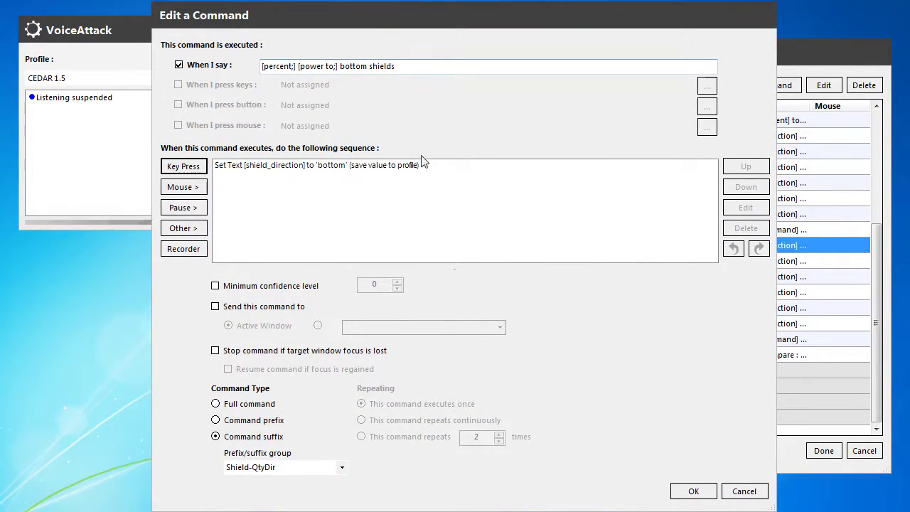
click(467, 164)
key(ctrl+v)
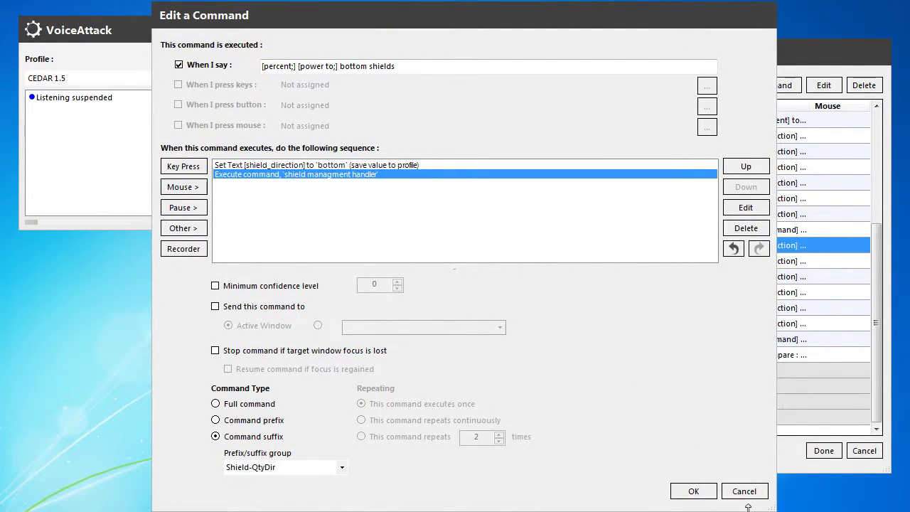
click(690, 490)
- Paste the copied handler action after the Set Text action in "Shield - QD - Forward by X" and save the command
double_click(537, 263)
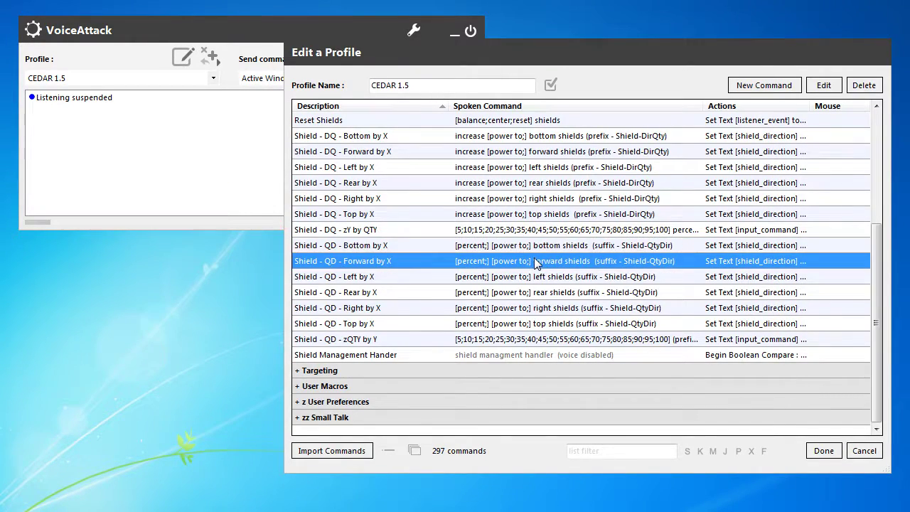
click(378, 166)
key(ctrl+v)
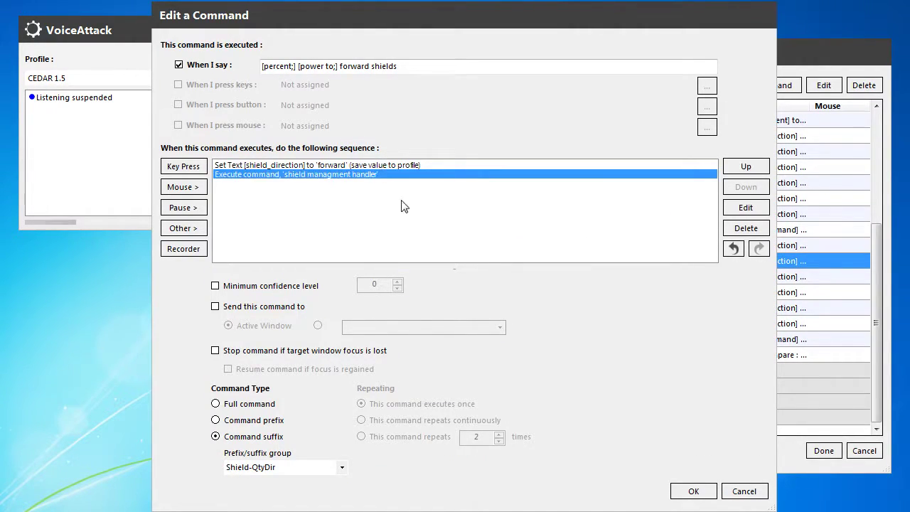
click(693, 491)
- Paste the copied handler action after the Set Text action in "Shield - QD - Left by X" and save the command
double_click(569, 277)
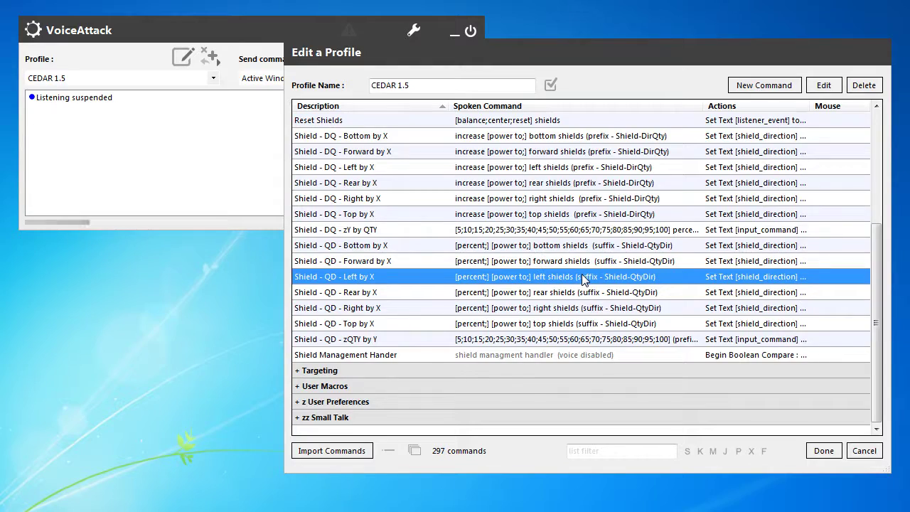
click(263, 167)
key(ctrl+v)
click(693, 497)
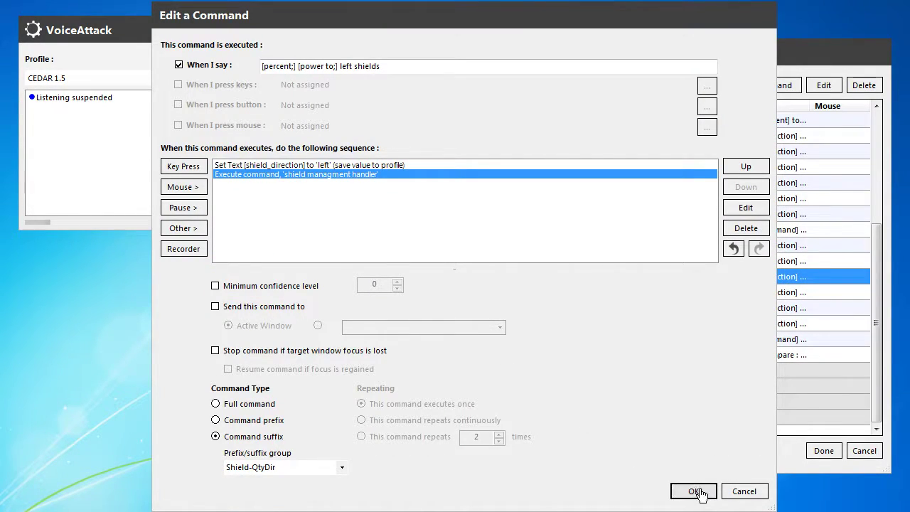
- Paste the copied handler action after the Set Text action in "Shield - QD - Rear by X" and save the command
double_click(548, 292)
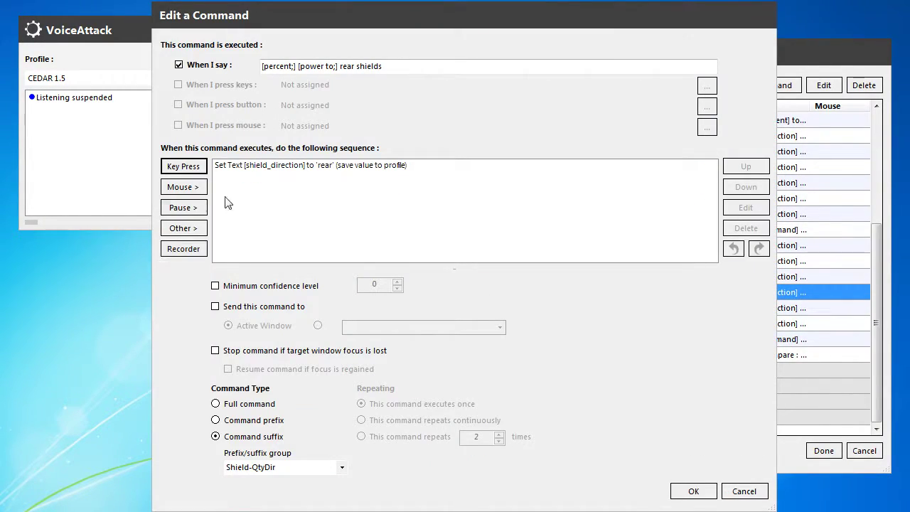
click(299, 170)
key(ctrl+v)
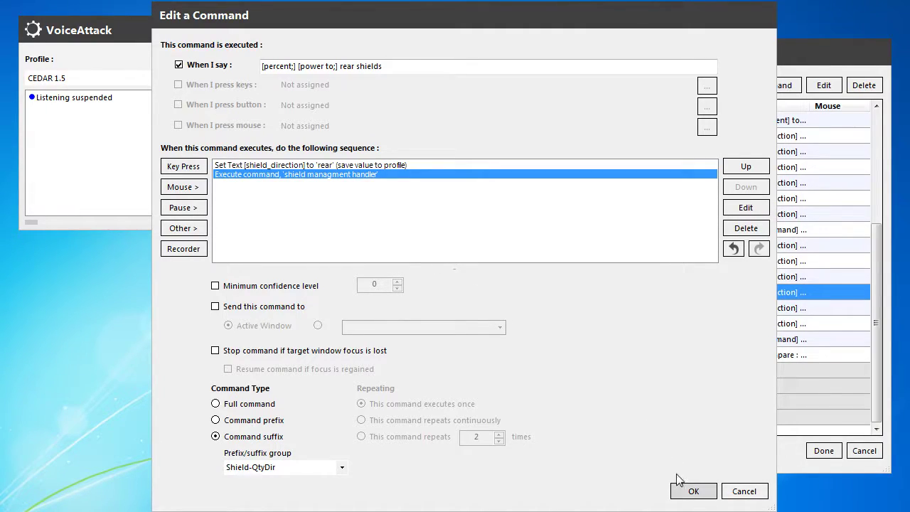
click(693, 491)
- Paste the copied handler action after the Set Text action in "Shield - QD - Right by X" and save the command
click(623, 308)
double_click(623, 308)
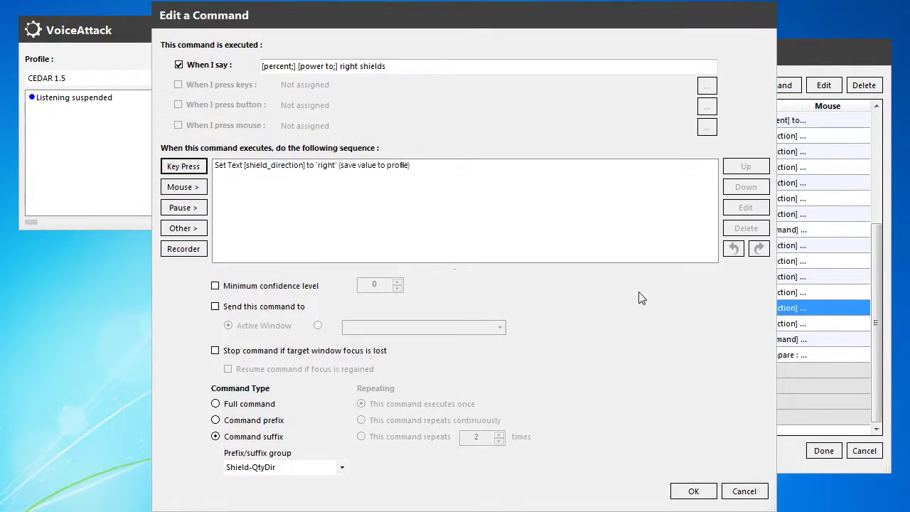
click(359, 167)
key(ctrl+v)
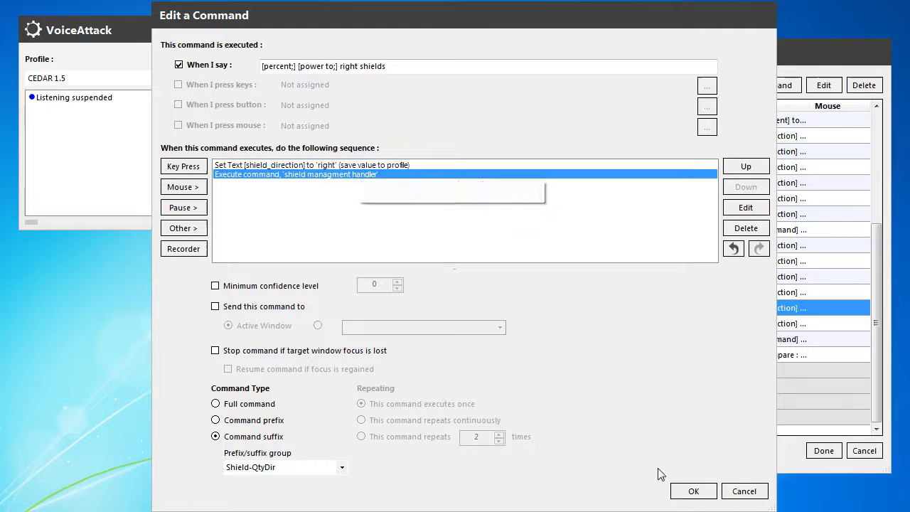
click(693, 490)
- Paste the copied handler action into "Shield - QD - Top by X", save the command and finish editing the CEDAR 1.5 profile
click(587, 322)
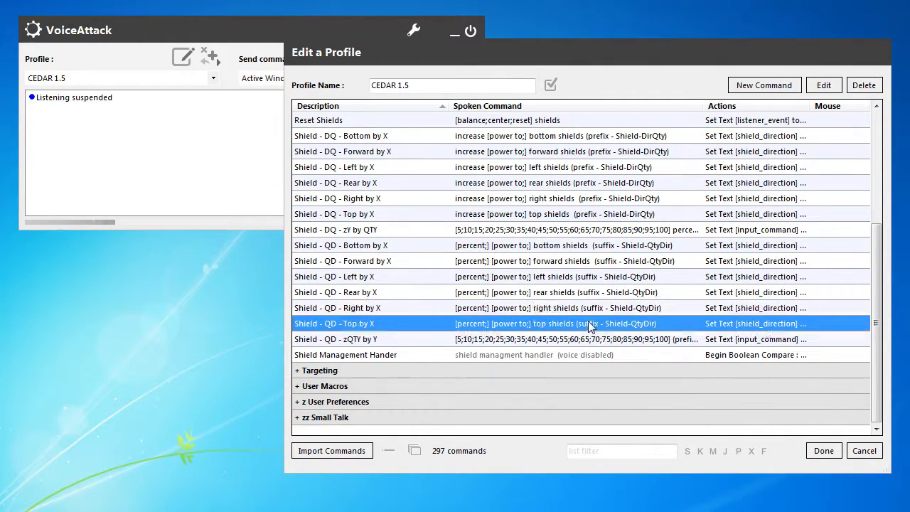
double_click(587, 322)
click(350, 169)
key(ctrl+v)
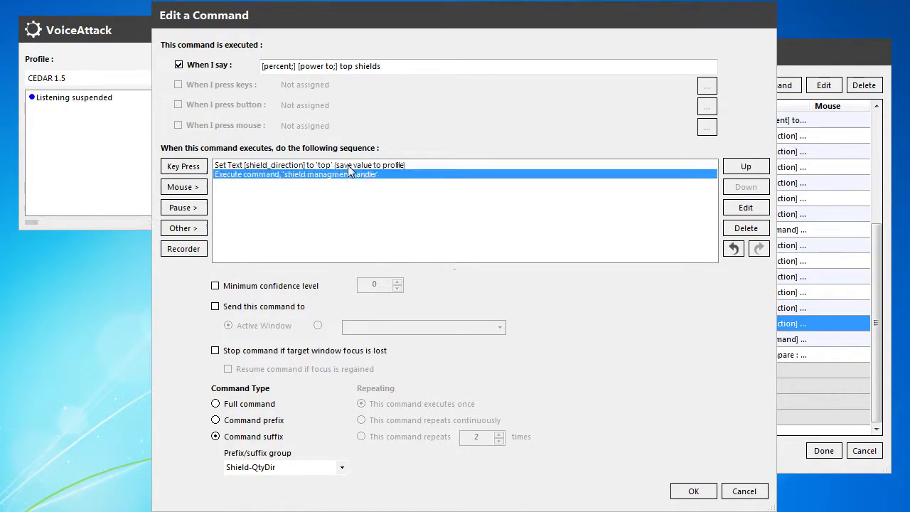
click(693, 491)
click(594, 340)
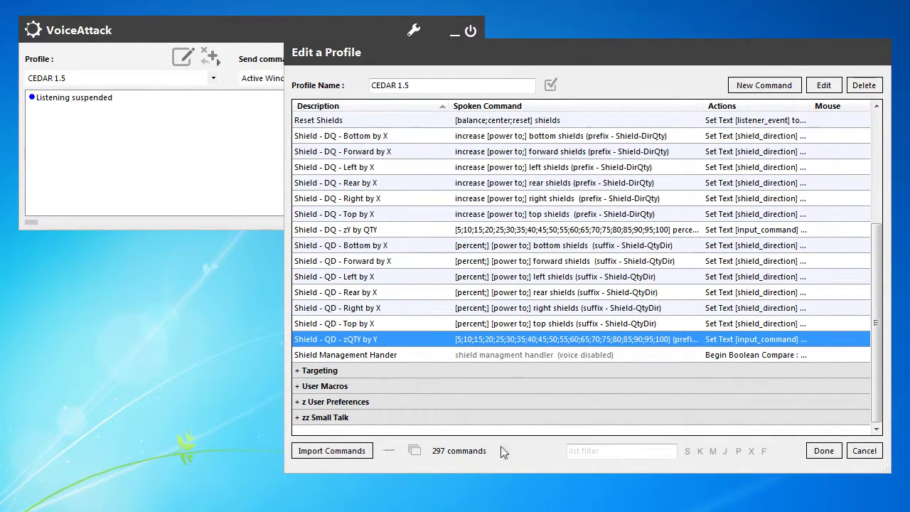
click(823, 450)
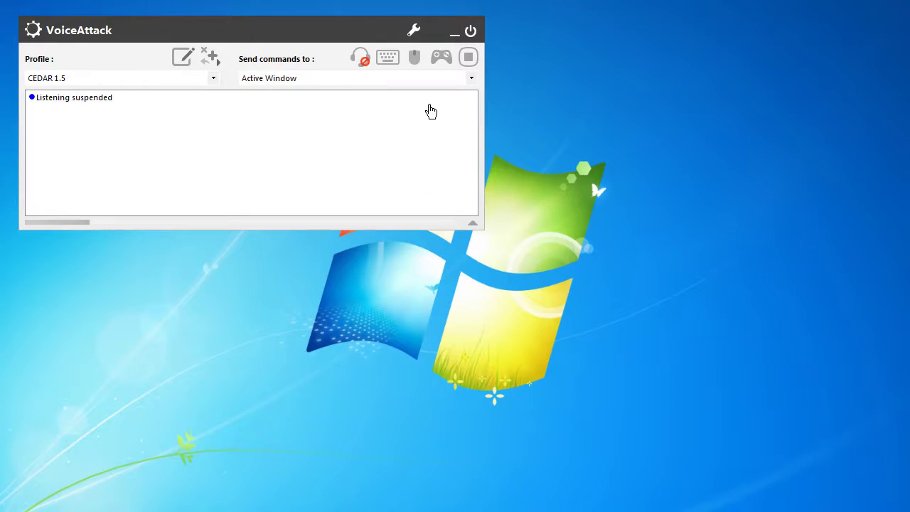
- Resume listening to test "increase power to forward shields 30 percent", suspend listening again and inspect the resulting log entries
click(363, 59)
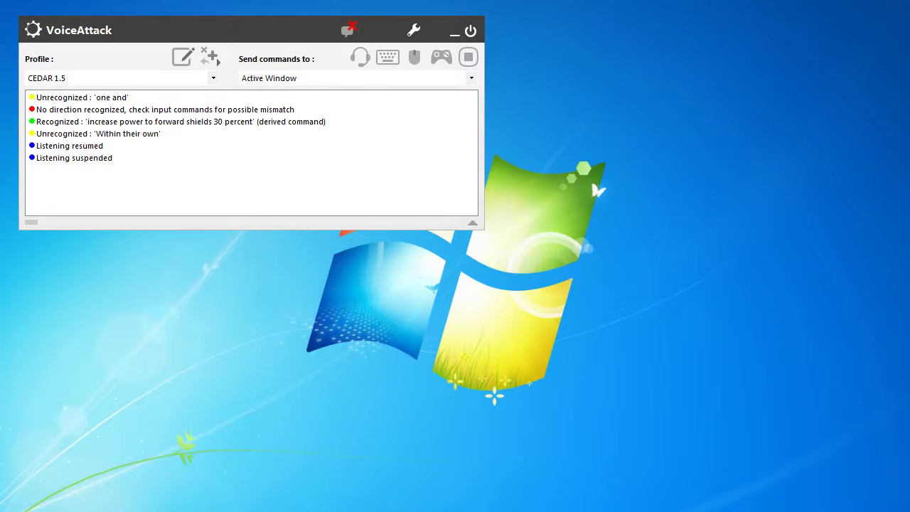
click(180, 116)
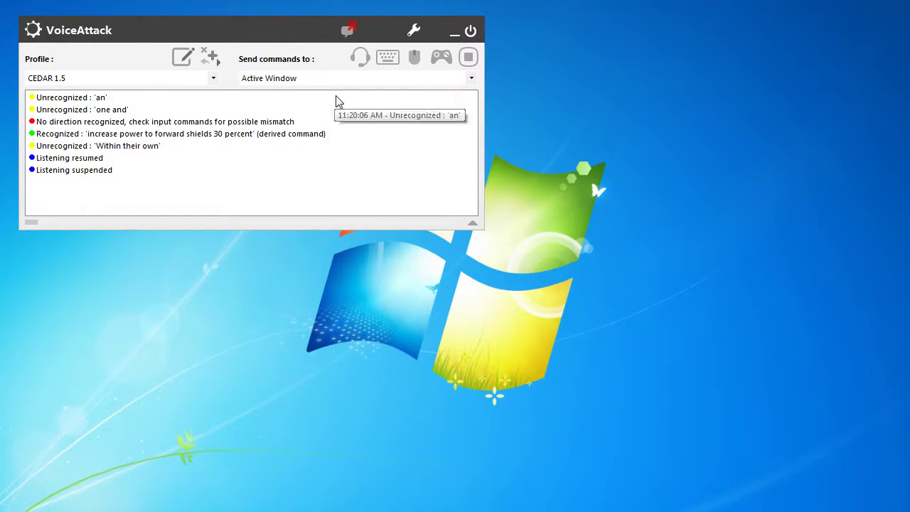
click(359, 58)
click(116, 148)
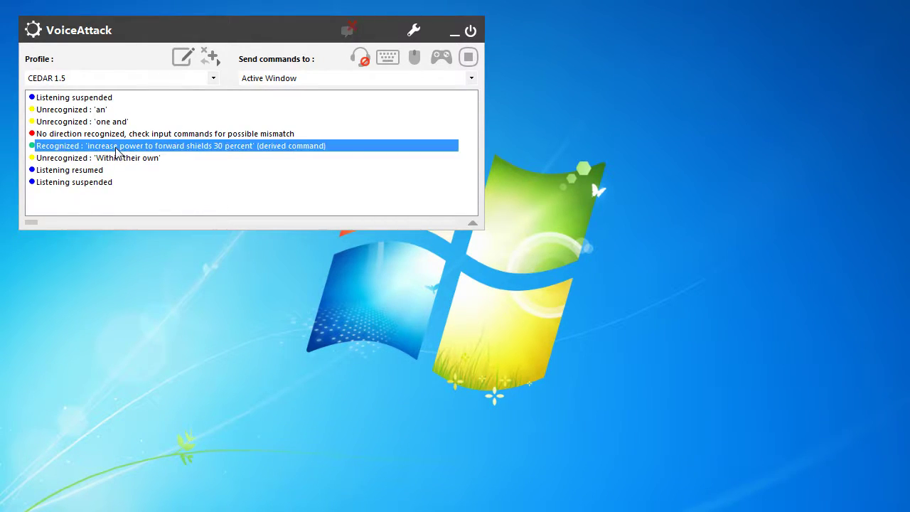
click(115, 135)
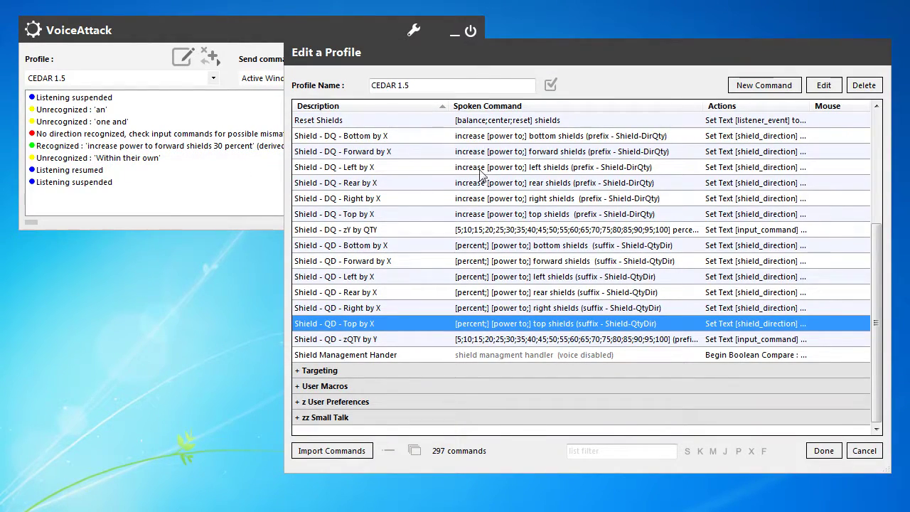
- Open the "Shield - DQ - Forward by X" command, check its Set Text [shield_direction] action and close the command
click(474, 166)
double_click(498, 151)
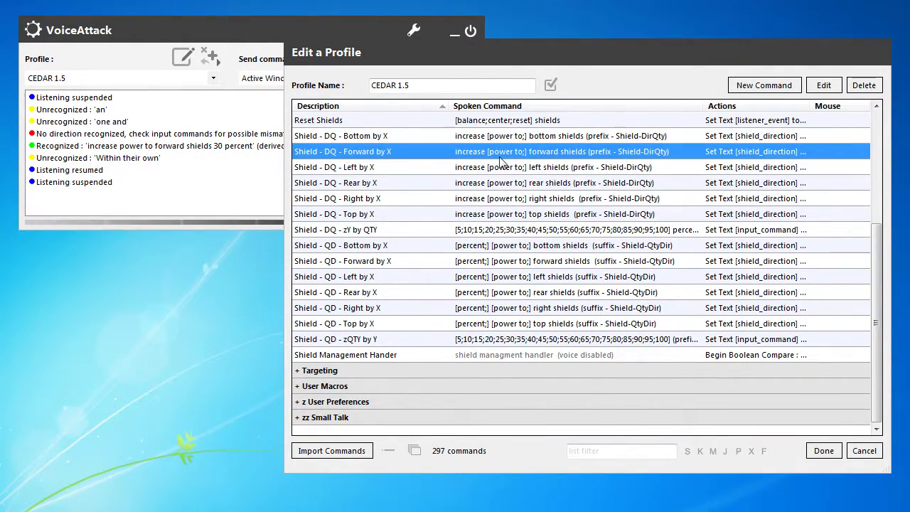
click(287, 173)
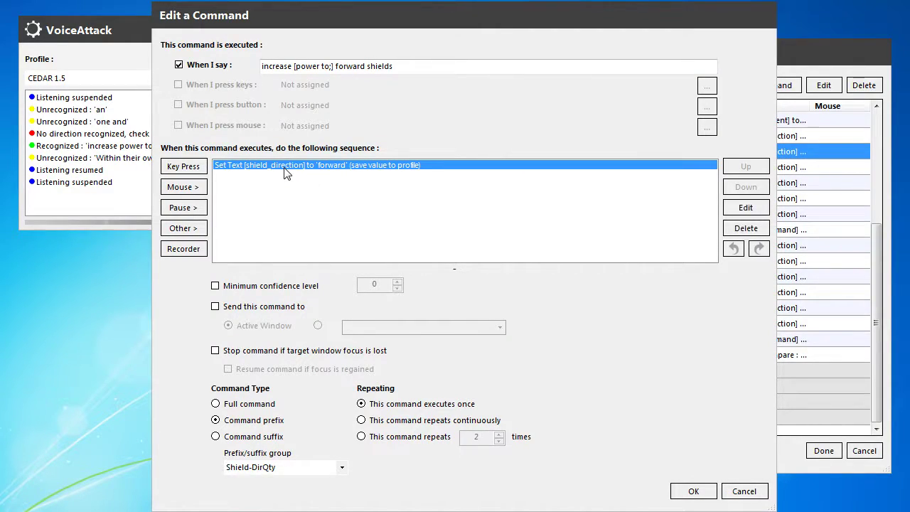
click(693, 491)
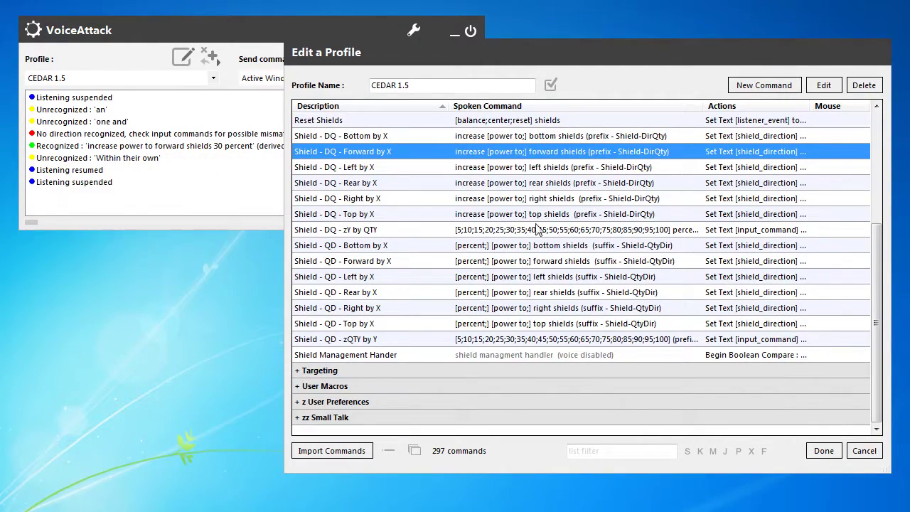
- In the Shield Management Handler command, make the input_command text action take its value from the variable shield_direction, and save command and profile
double_click(486, 353)
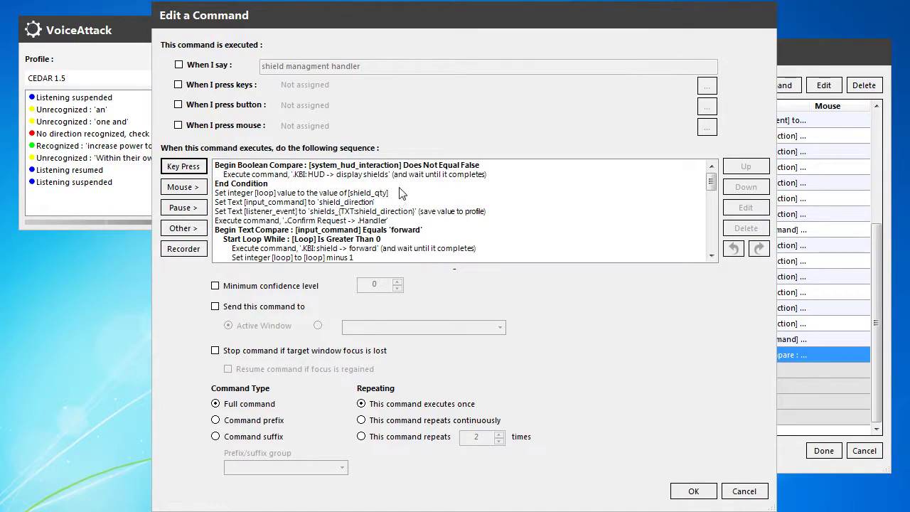
click(400, 169)
click(348, 231)
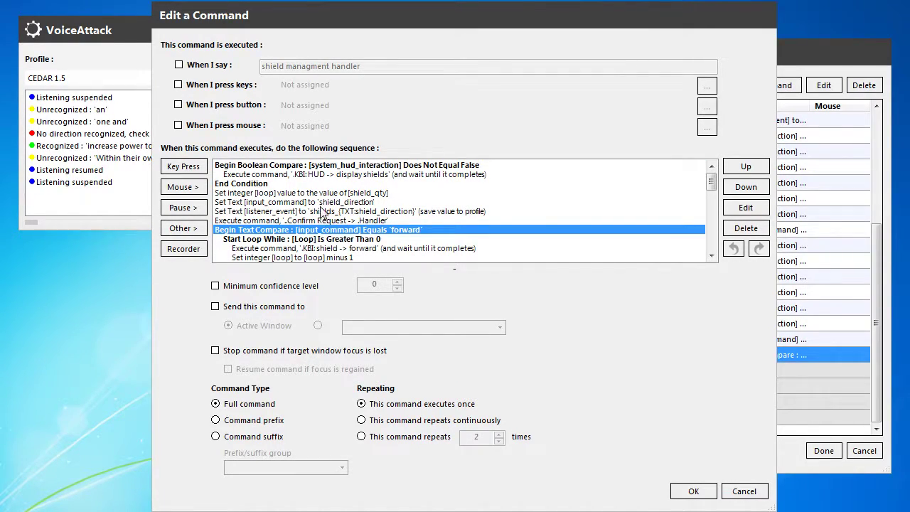
click(321, 203)
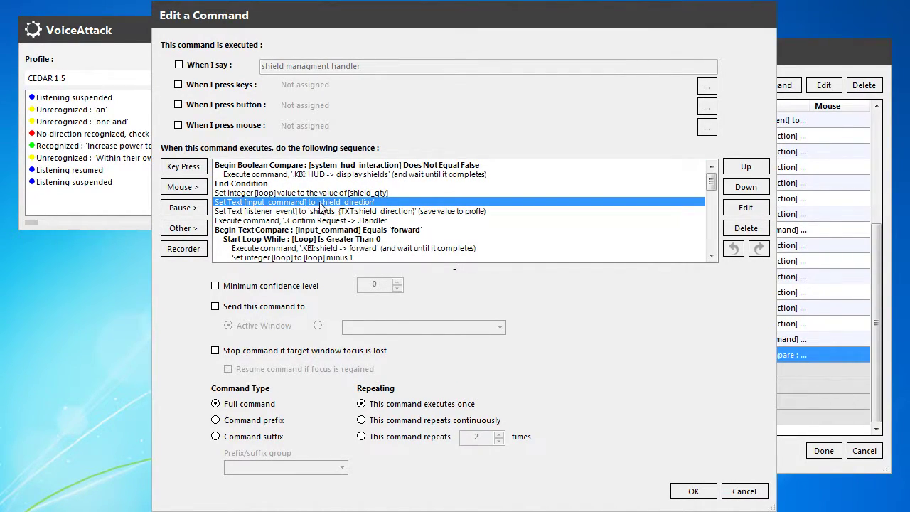
double_click(459, 200)
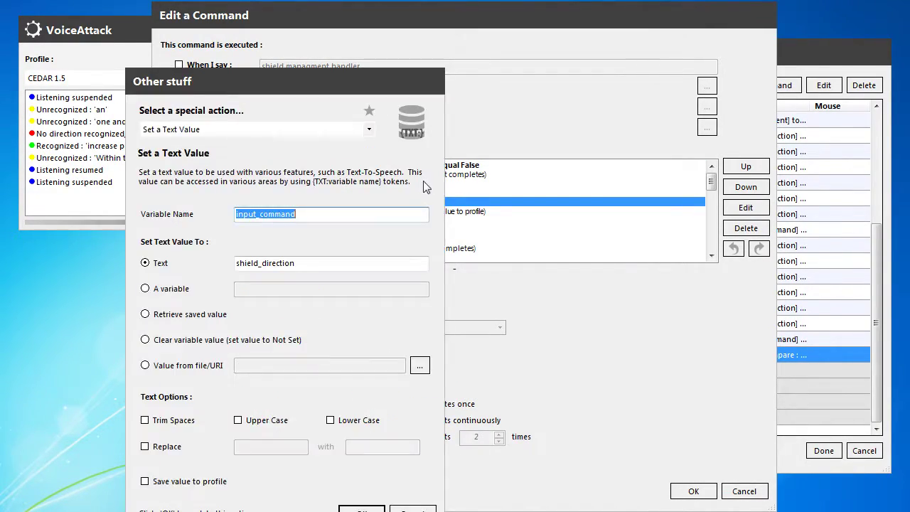
click(146, 290)
text(shield_direction)
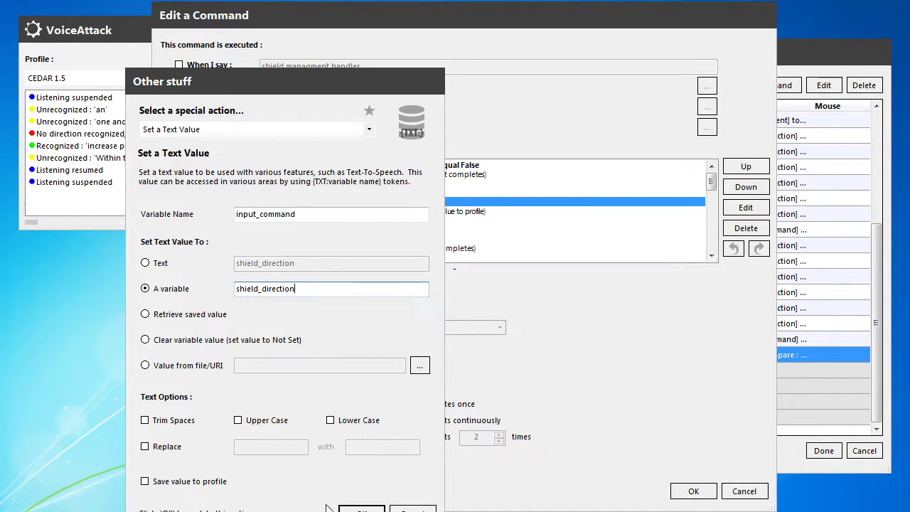
click(361, 509)
click(693, 491)
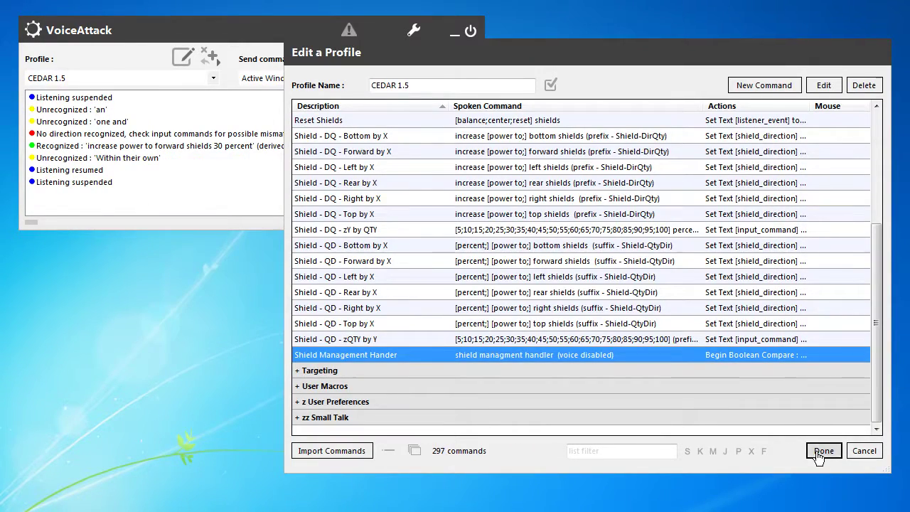
click(822, 450)
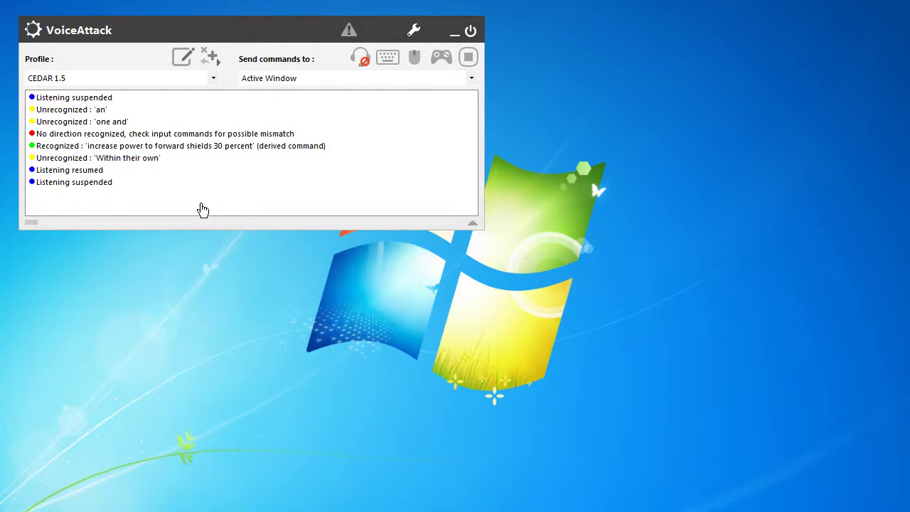
- Resume listening, test the forward and rear shield voice commands at 30, 40 and 50 percent in a TextPad document, then suspend listening
click(366, 58)
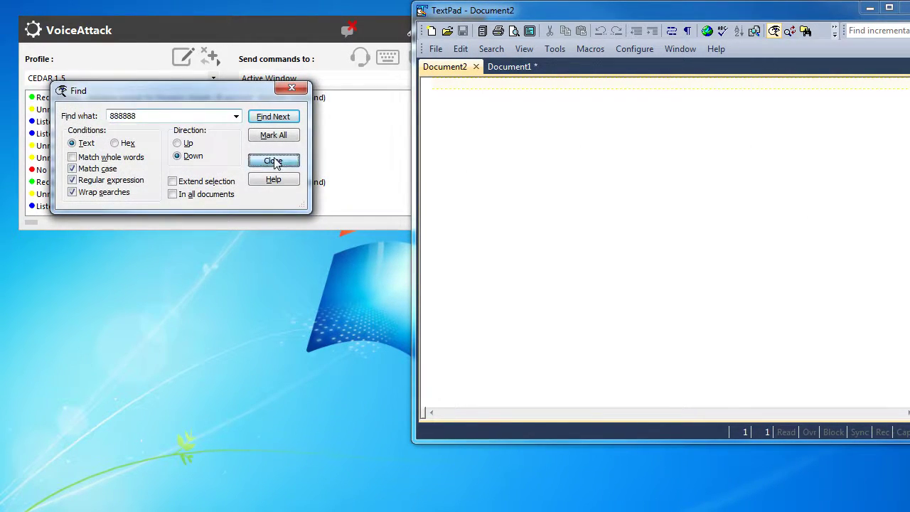
click(275, 161)
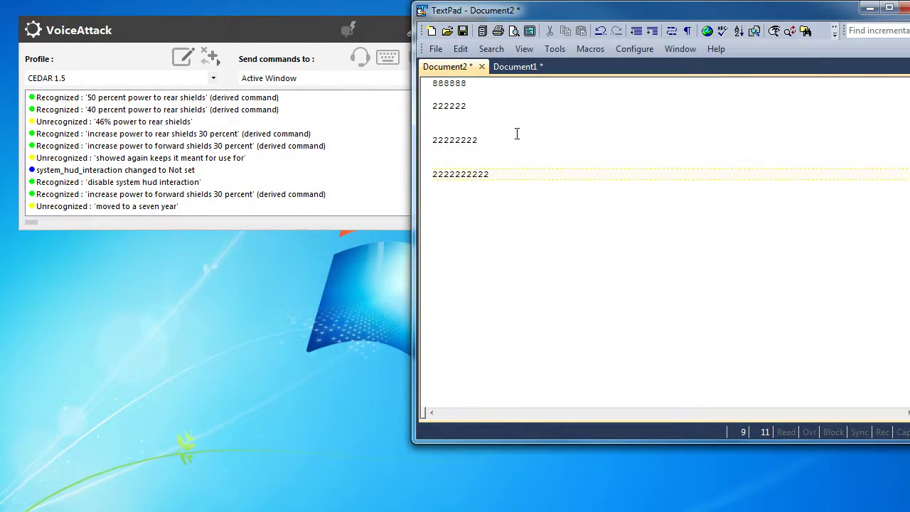
click(519, 184)
click(355, 60)
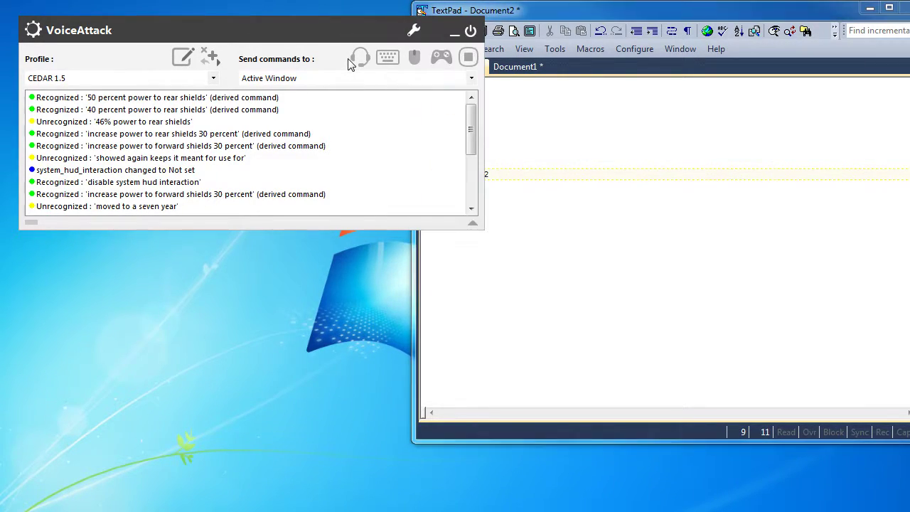
- Reposition the TextPad window beside the voice log and examine the digit rows produced by the tested commands
click(498, 162)
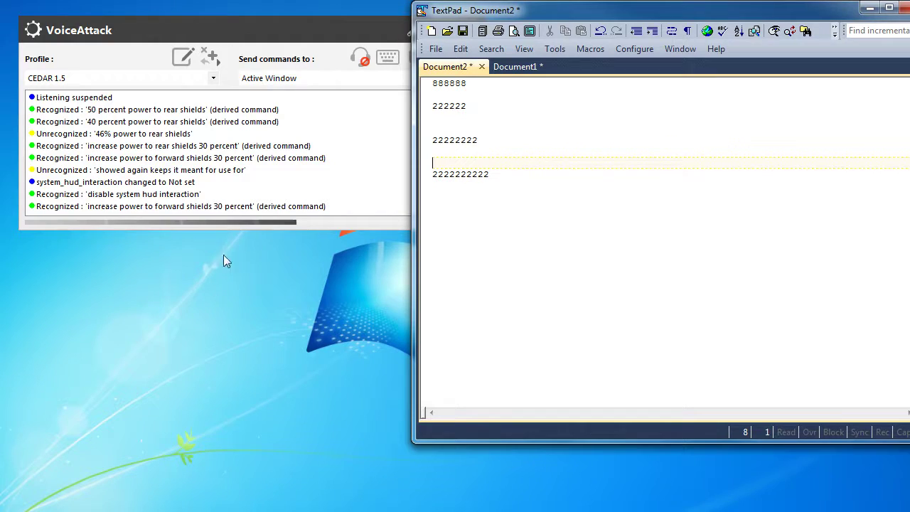
drag(792, 7, 577, 86)
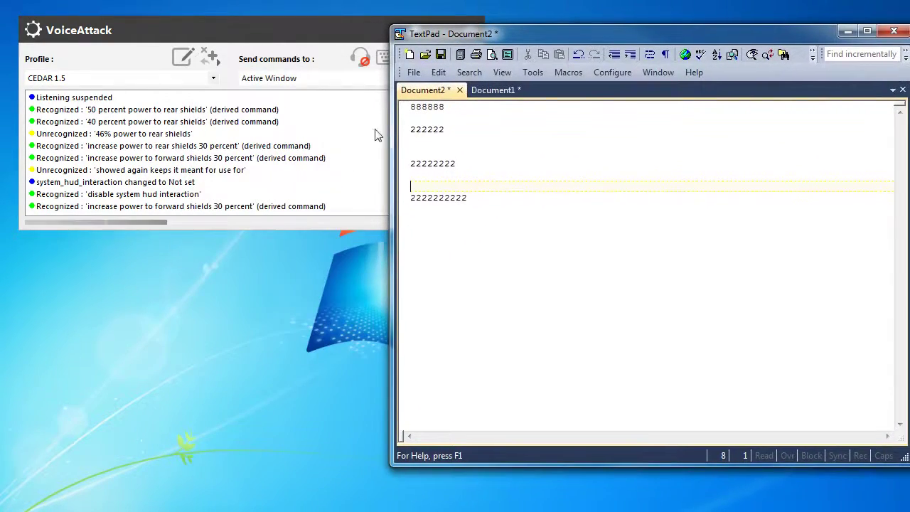
click(476, 196)
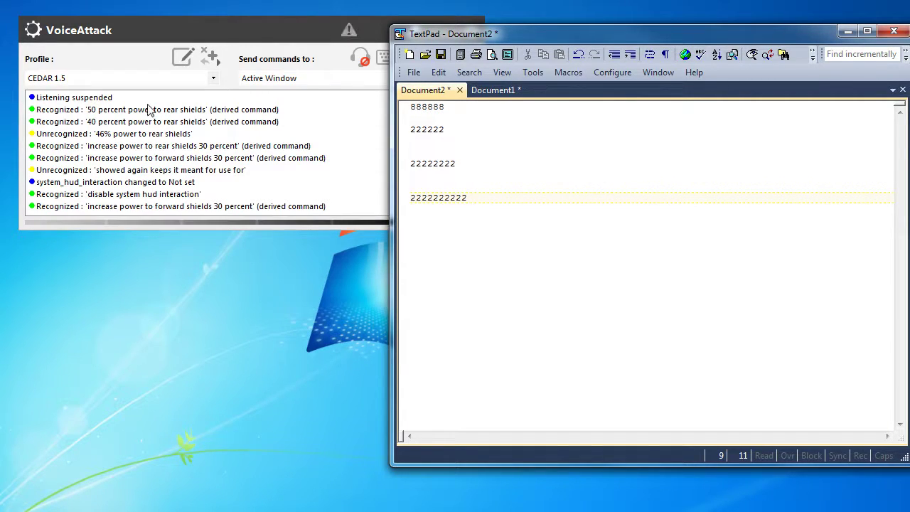
- Open the Full Power command of the CEDAR 1.5 profile and examine its Set Text, confirm request handler and shield balance actions
click(178, 66)
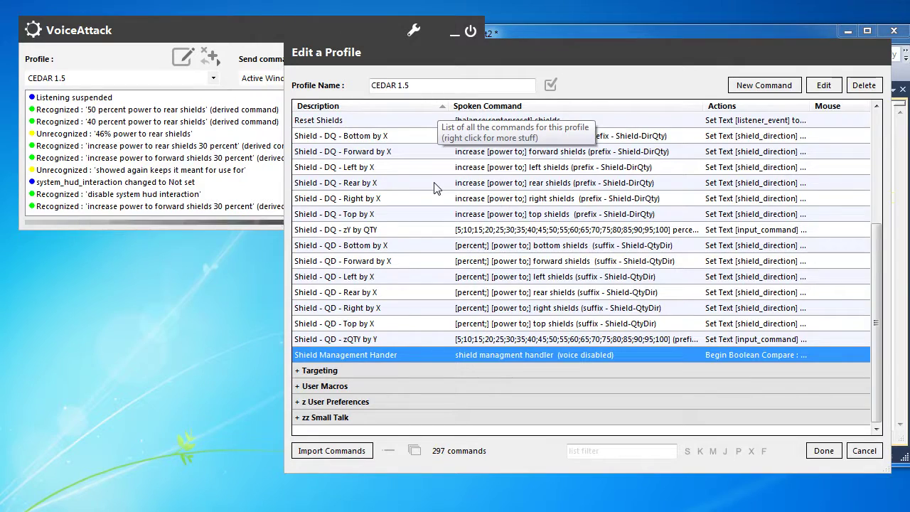
click(405, 184)
scroll(403, 199, up, 2)
double_click(380, 183)
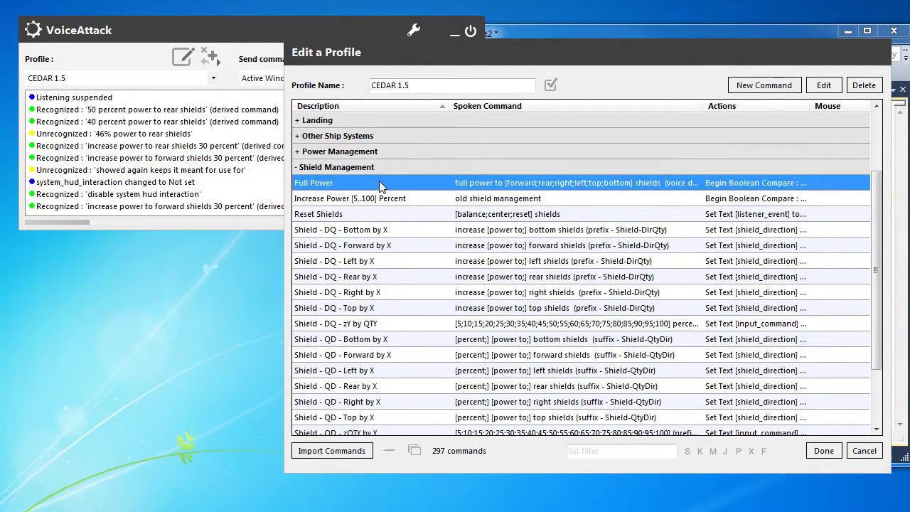
click(427, 166)
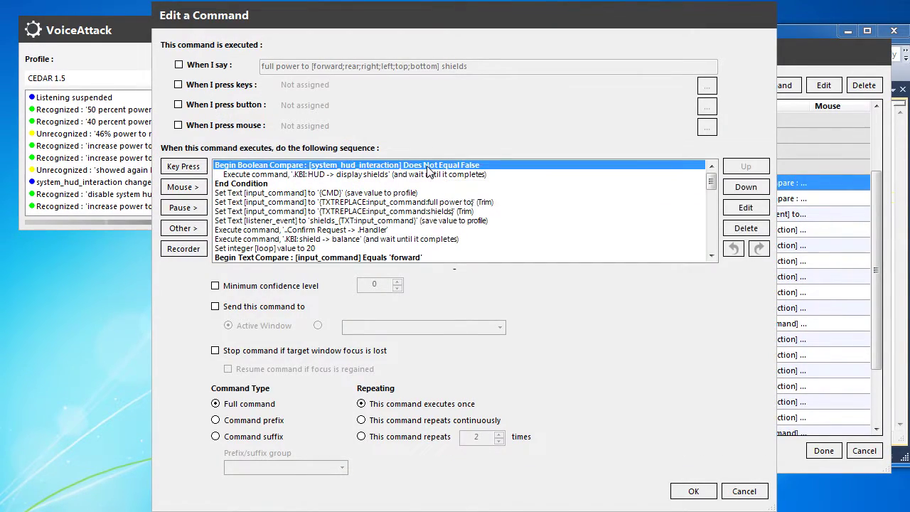
click(367, 192)
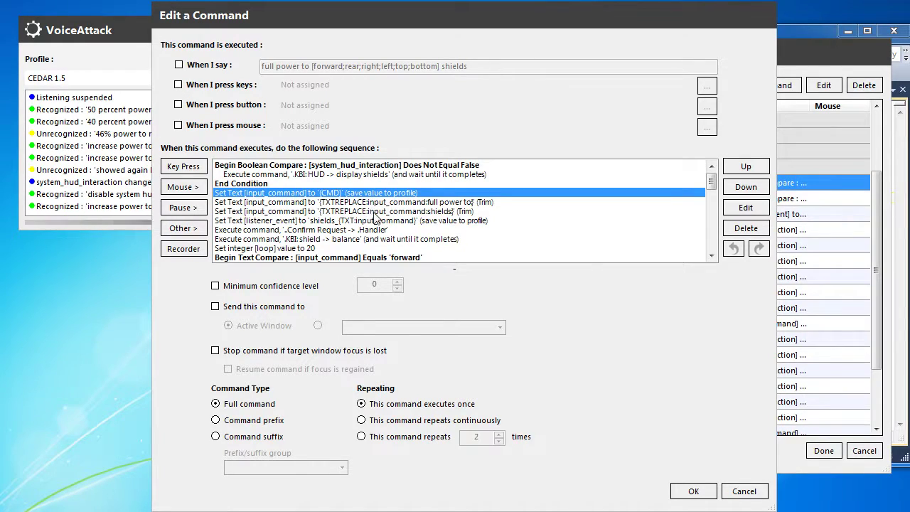
shift+click(375, 219)
click(373, 197)
click(316, 239)
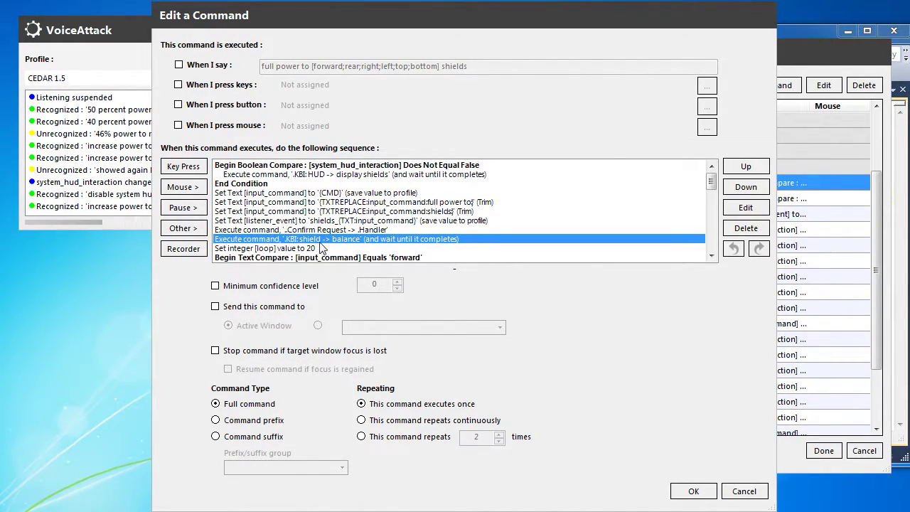
click(323, 229)
click(332, 240)
click(442, 221)
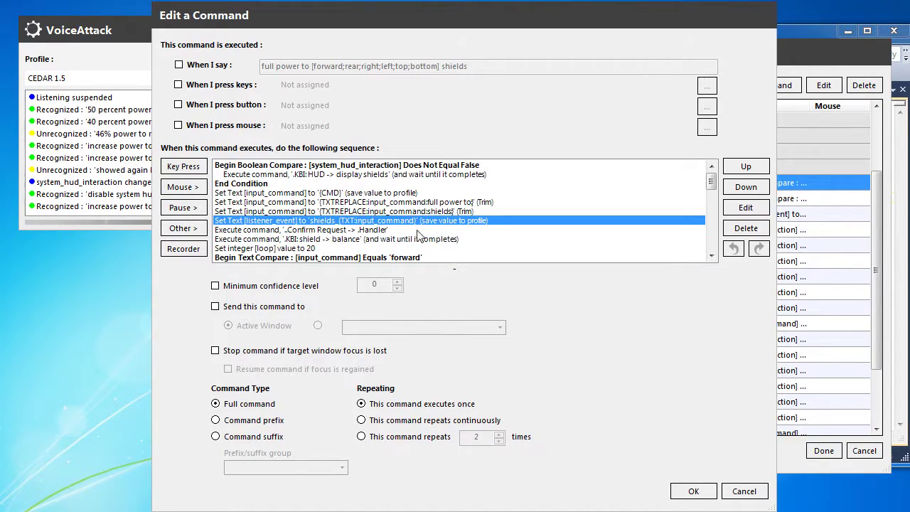
- Delete all Full Power actions from "Set integer [loop] value to 20" through the final End Condition
scroll(418, 199, down, 1)
scroll(419, 196, down, 3)
click(341, 166)
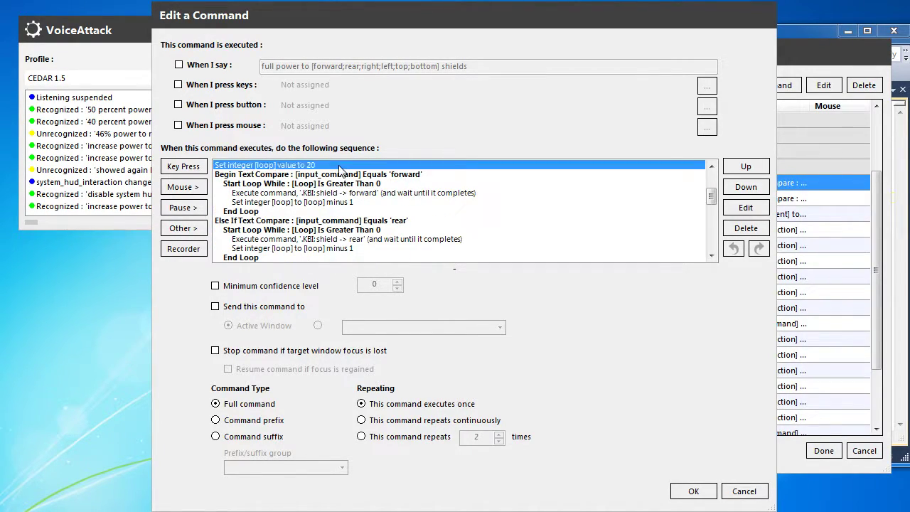
scroll(713, 231, down, 7)
scroll(713, 234, down, 2)
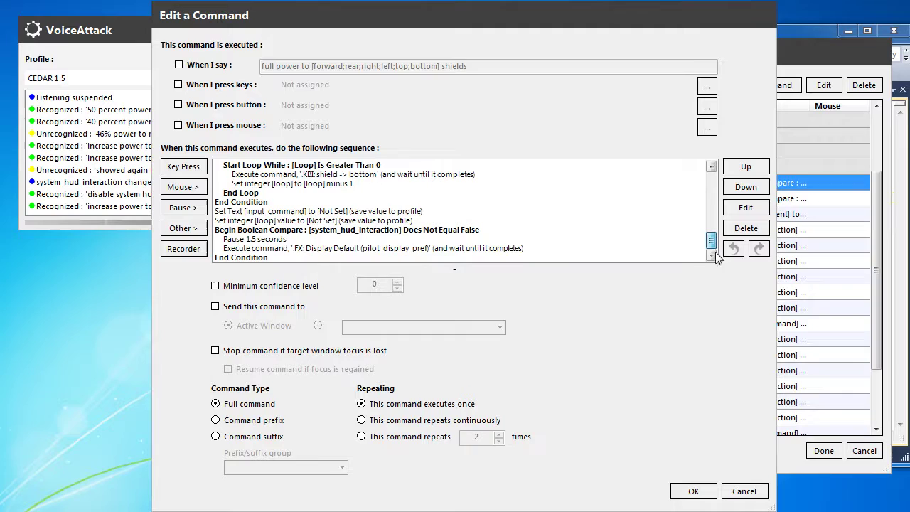
shift+click(262, 258)
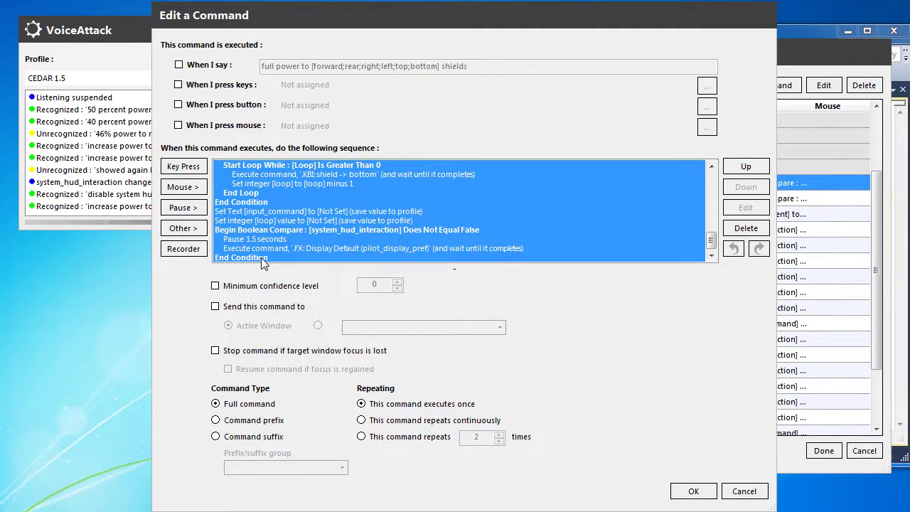
key(Delete)
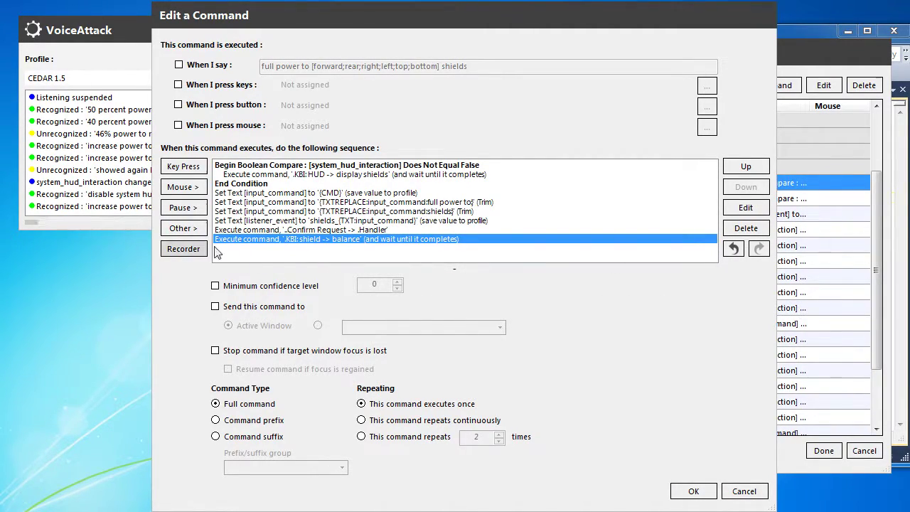
- Add an Execute Another Command action for "shield managment handler" after the shield balance action, without waiting for completion, and review the preceding actions
click(189, 229)
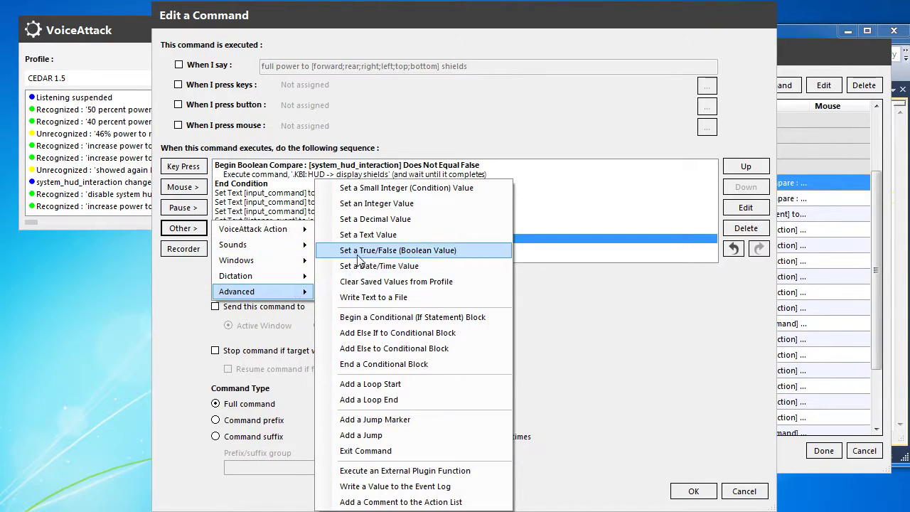
click(359, 232)
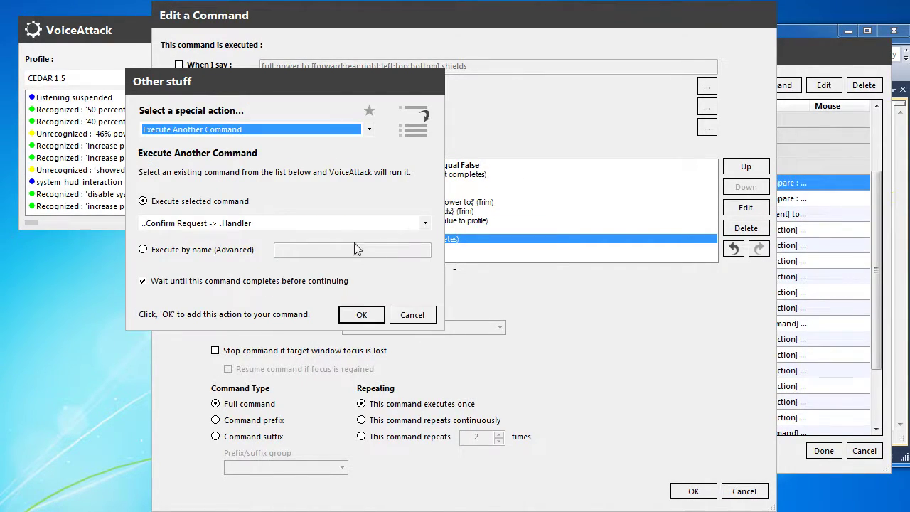
click(369, 129)
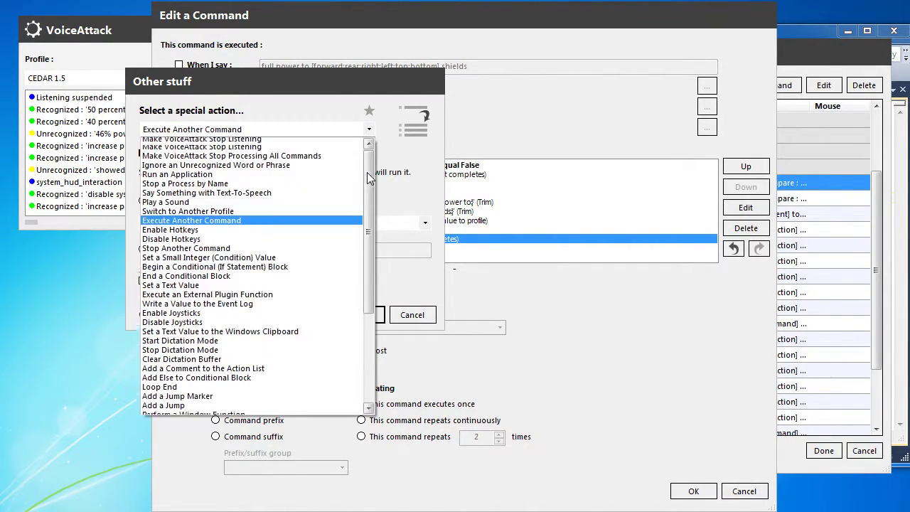
scroll(369, 229, down, 3)
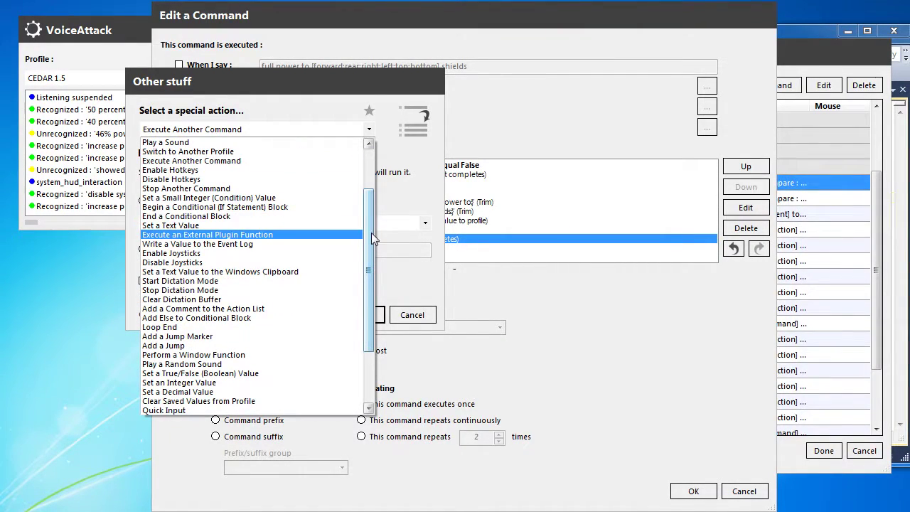
click(423, 196)
click(425, 223)
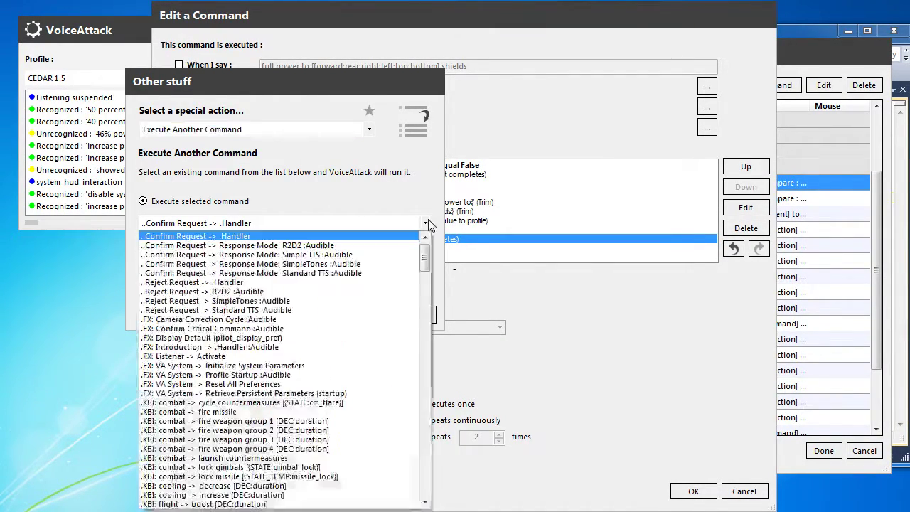
drag(424, 242, 426, 469)
scroll(416, 437, down, 4)
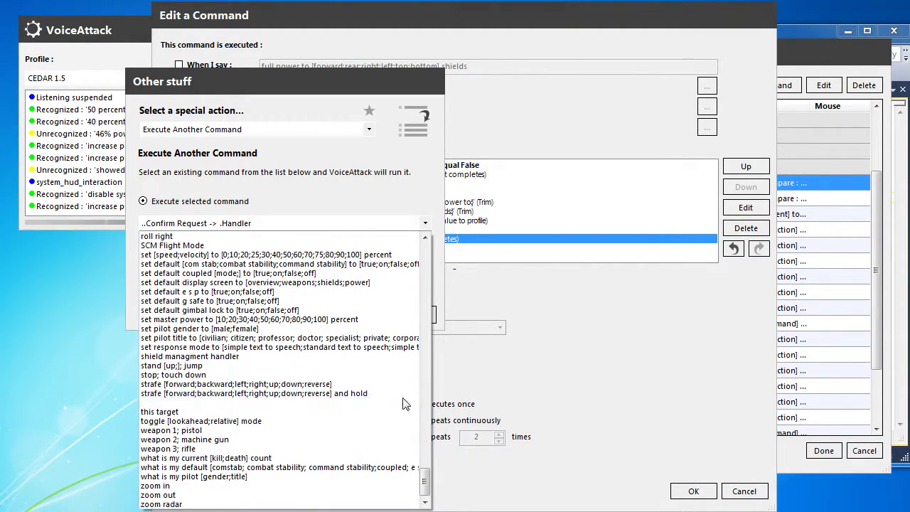
click(196, 357)
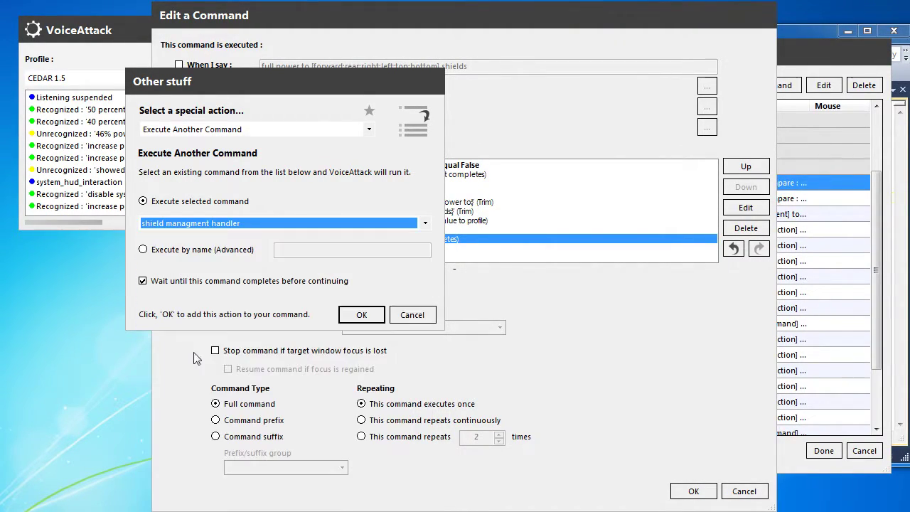
click(317, 284)
click(359, 315)
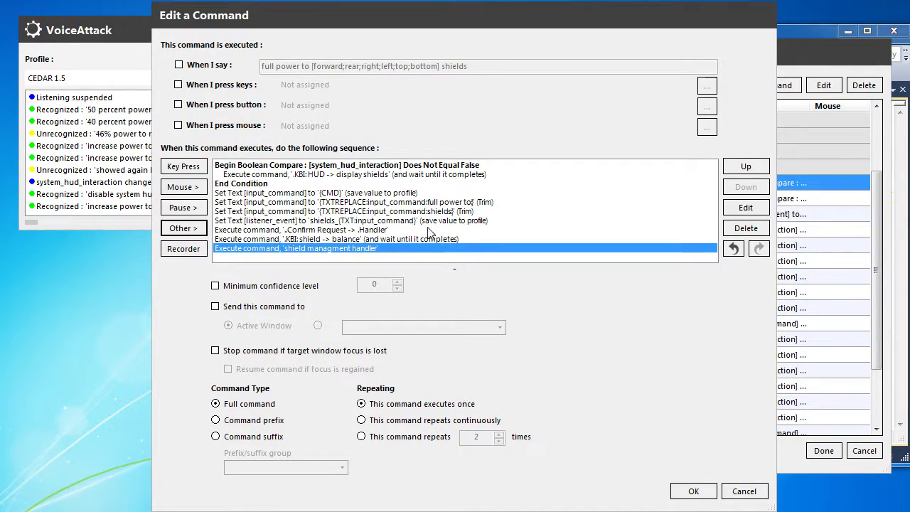
click(333, 239)
click(318, 230)
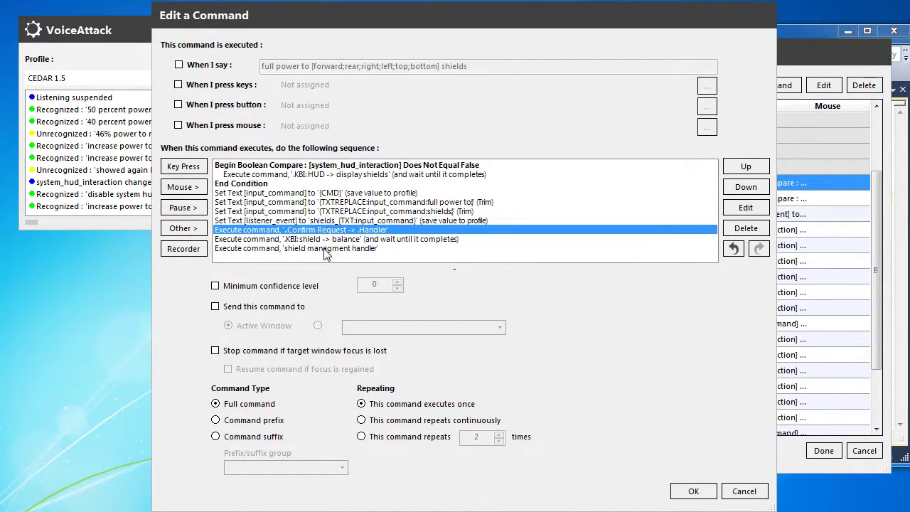
- Delete the "..Confirm Request -> .Handler" execute action from the Full Power command
click(320, 240)
click(324, 231)
key(Delete)
- Change the variable name of the Set Text action that strips "shields" from input_command to "shield_direction"
click(316, 203)
click(310, 194)
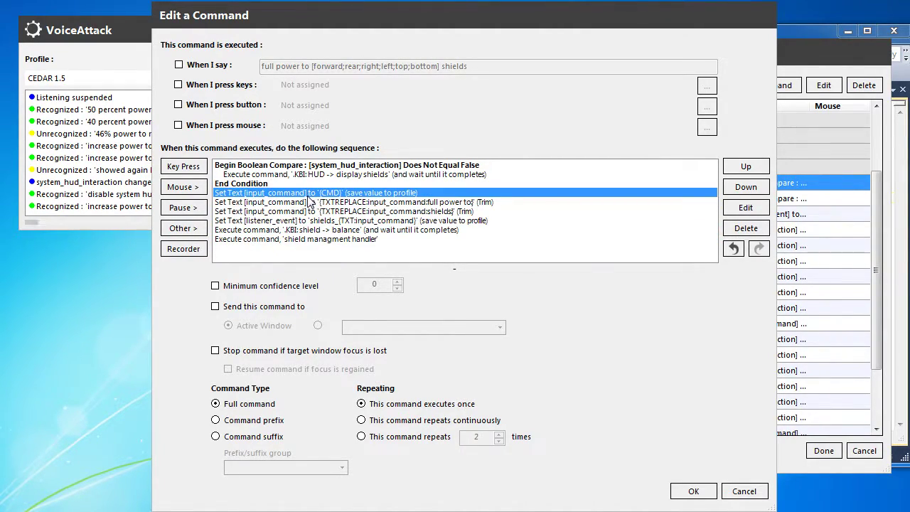
click(285, 212)
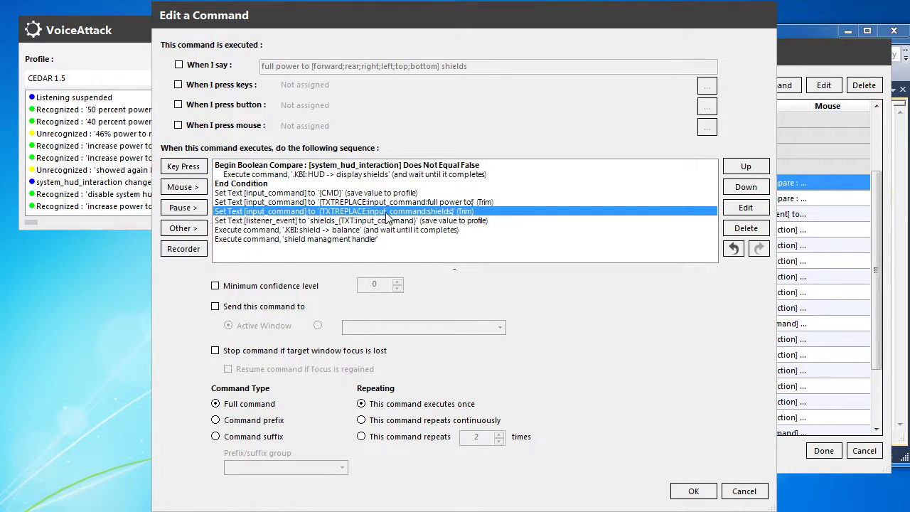
click(310, 193)
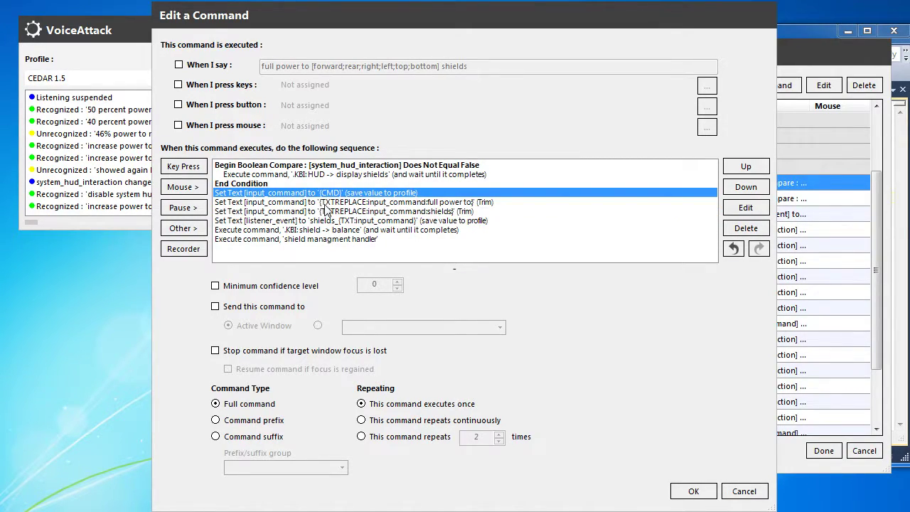
click(326, 202)
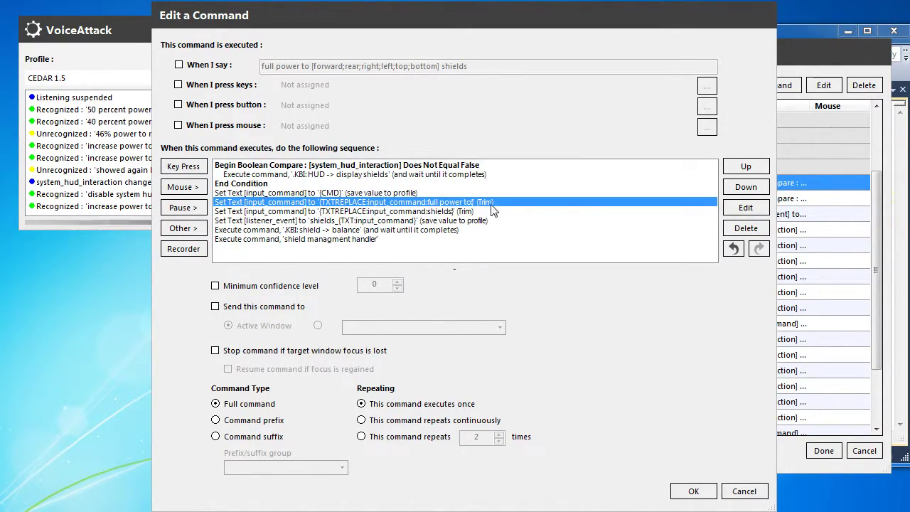
click(401, 212)
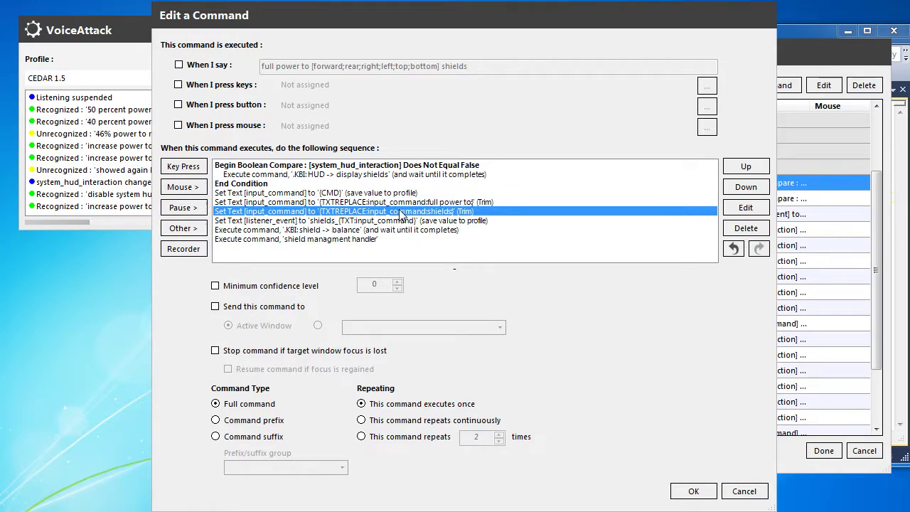
double_click(275, 217)
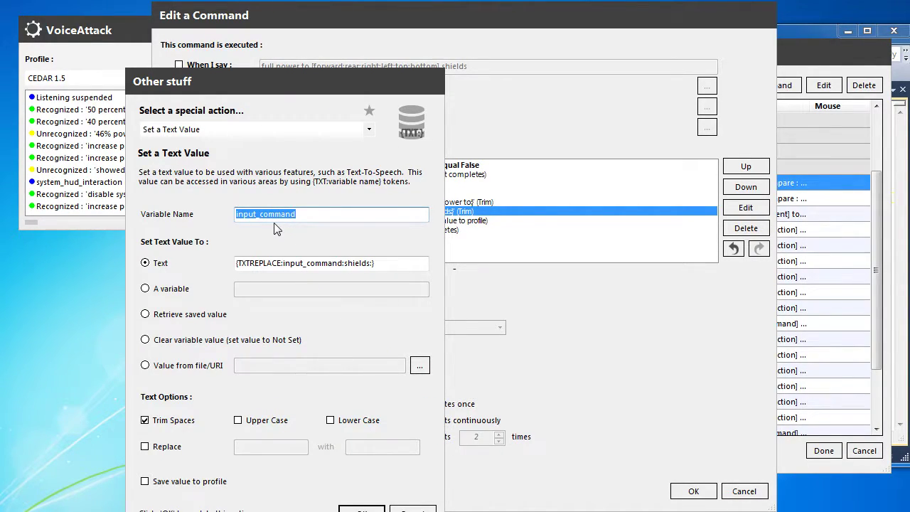
text(shield_direction)
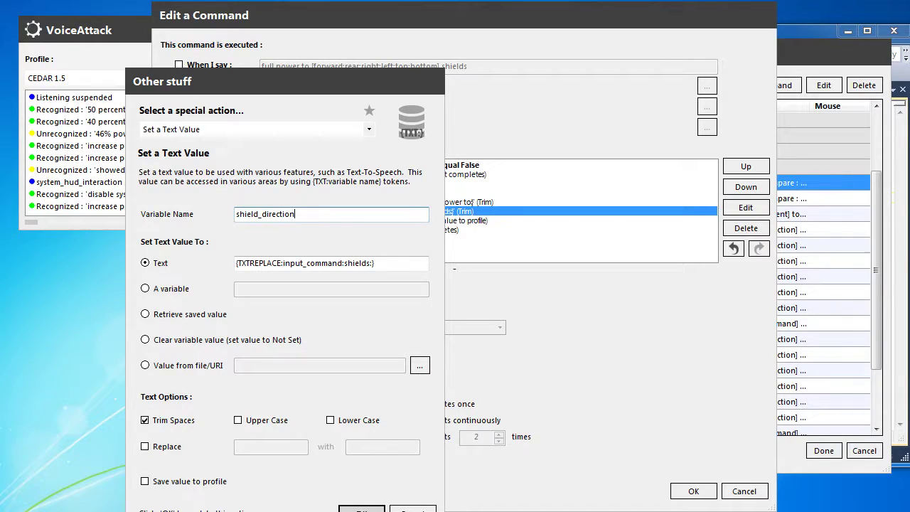
click(359, 511)
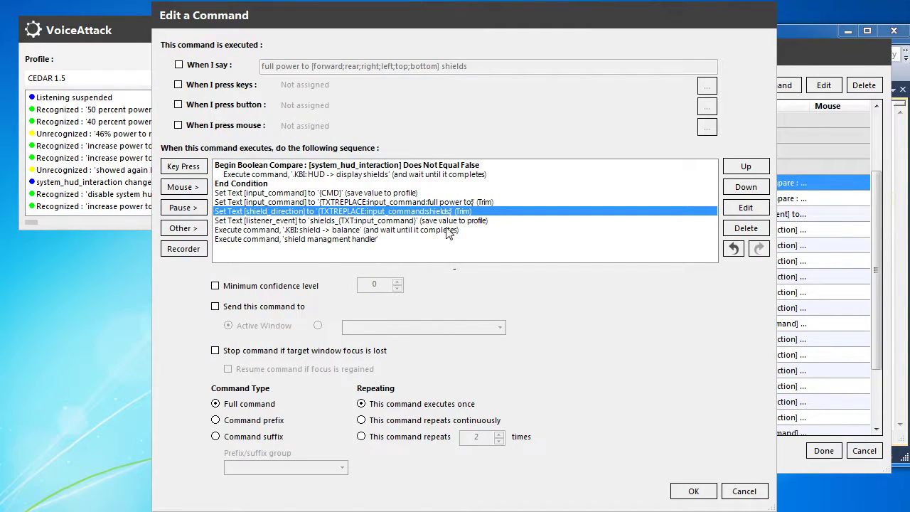
- Check the text value of the Set Text [listener_event] action, then delete that action from the sequence
click(266, 221)
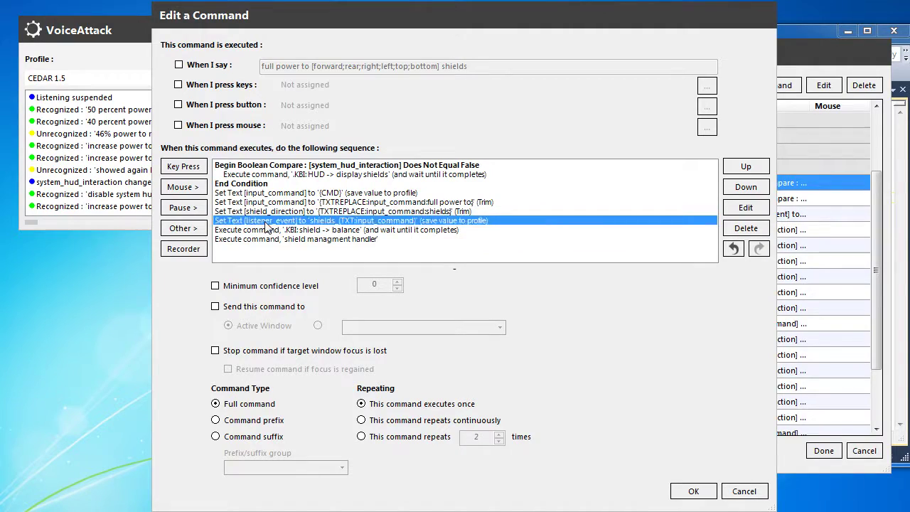
double_click(382, 225)
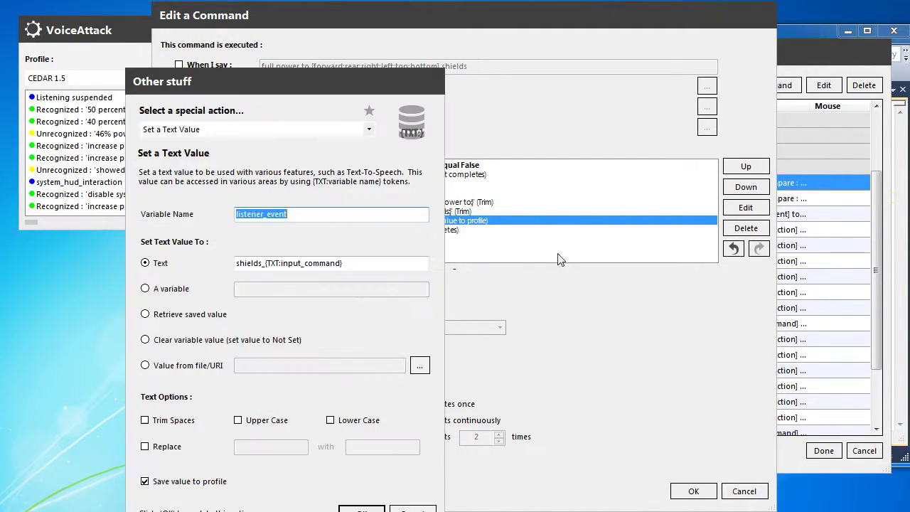
click(346, 263)
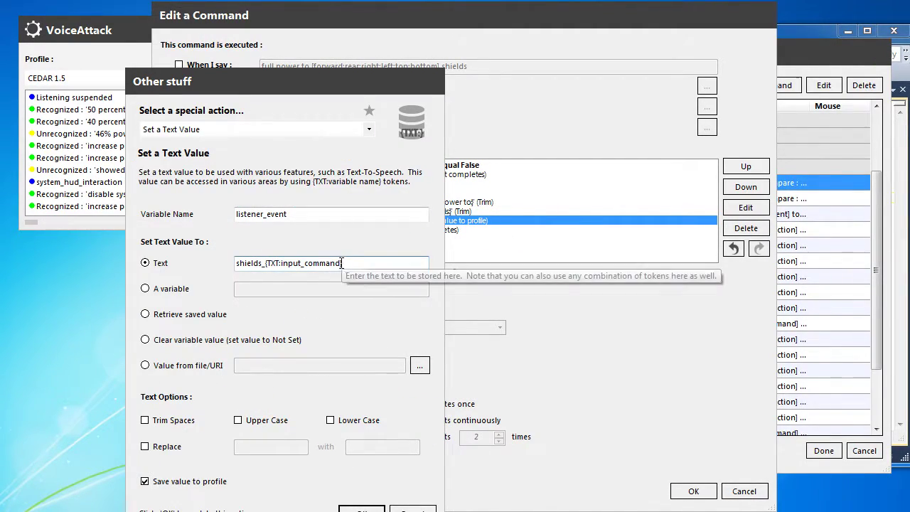
drag(343, 263, 320, 264)
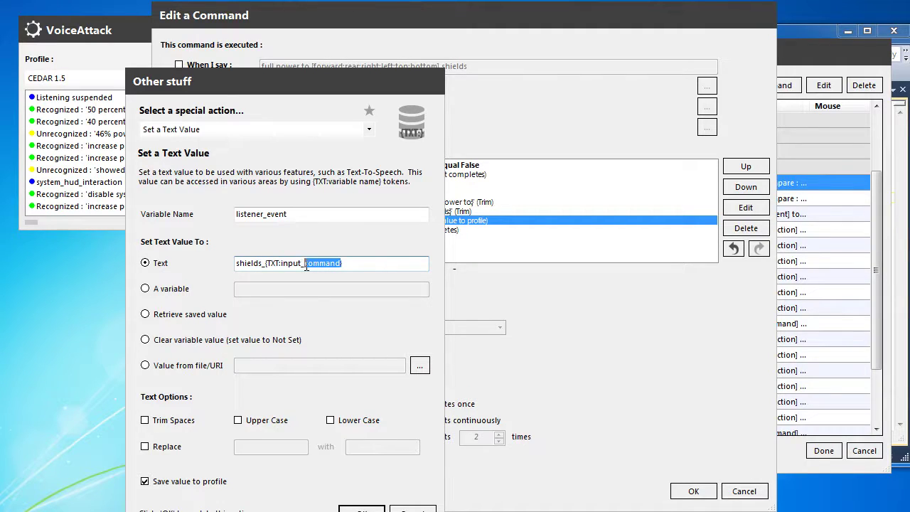
click(406, 510)
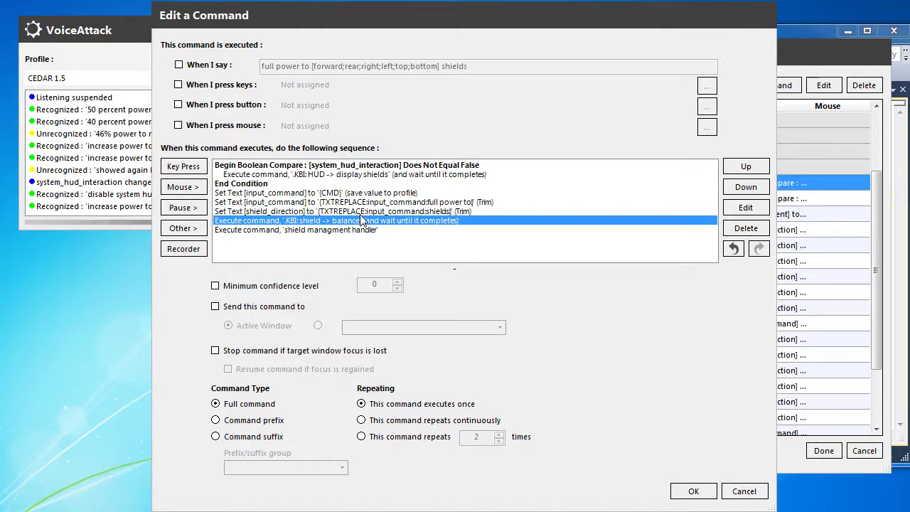
key(Delete)
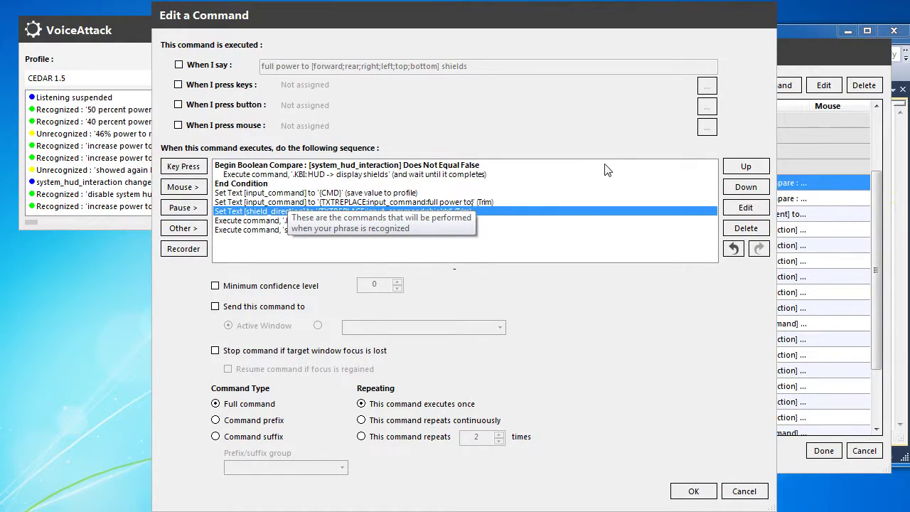
- Duplicate the shield_direction action and turn the copy into a Set an Integer Value action giving "shield_qty" the value 20
right_click(282, 218)
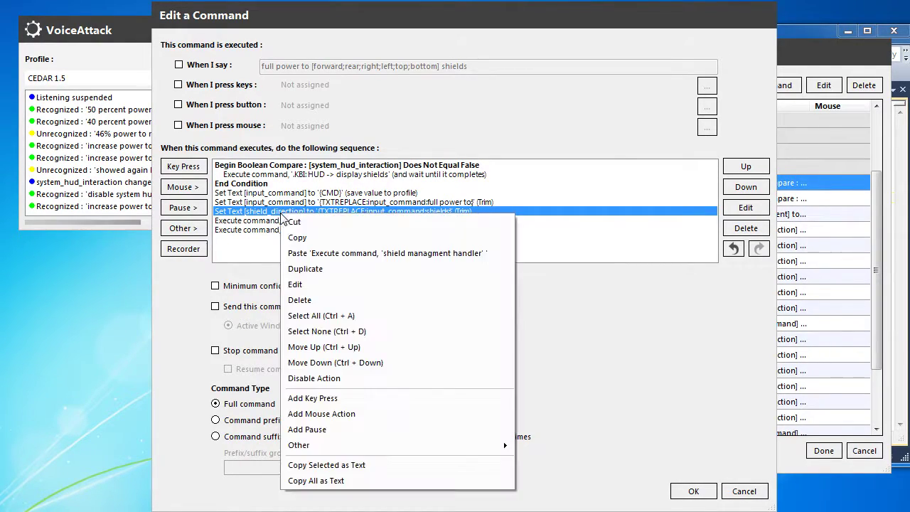
click(316, 267)
double_click(288, 220)
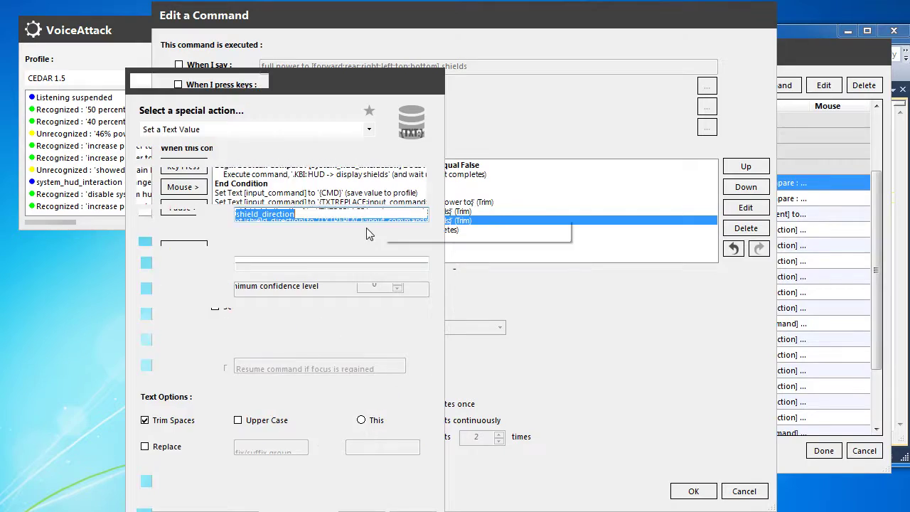
click(267, 130)
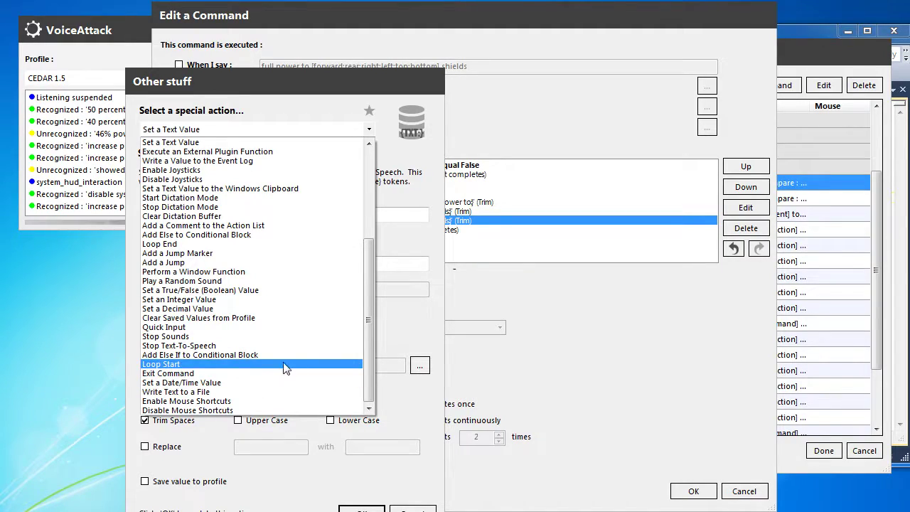
click(244, 299)
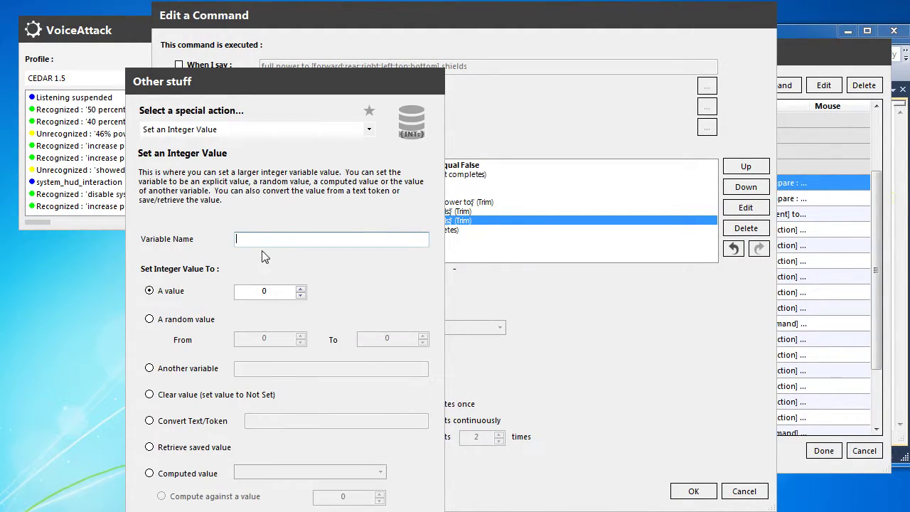
text(shield_)
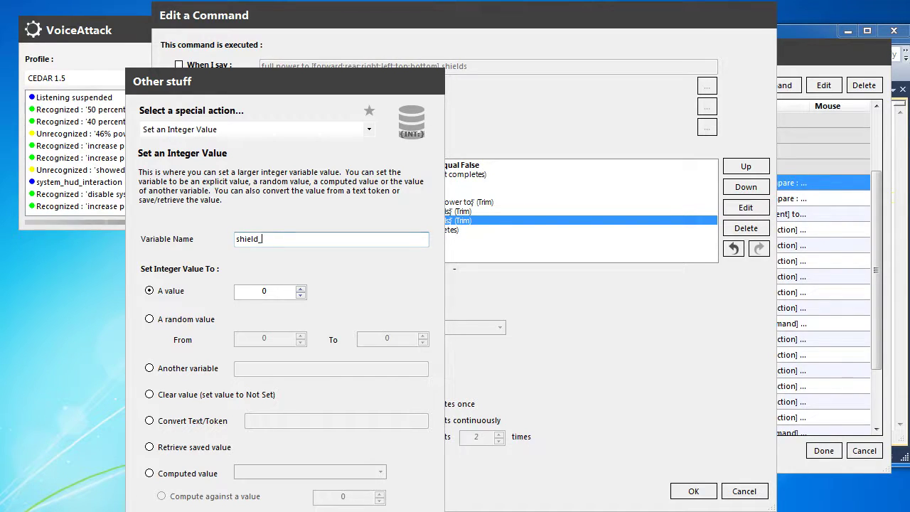
text(q)
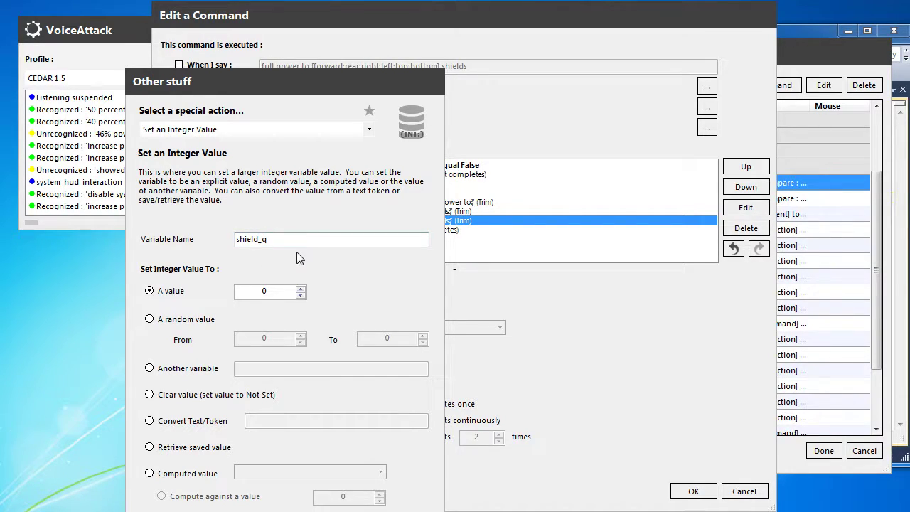
text(ty)
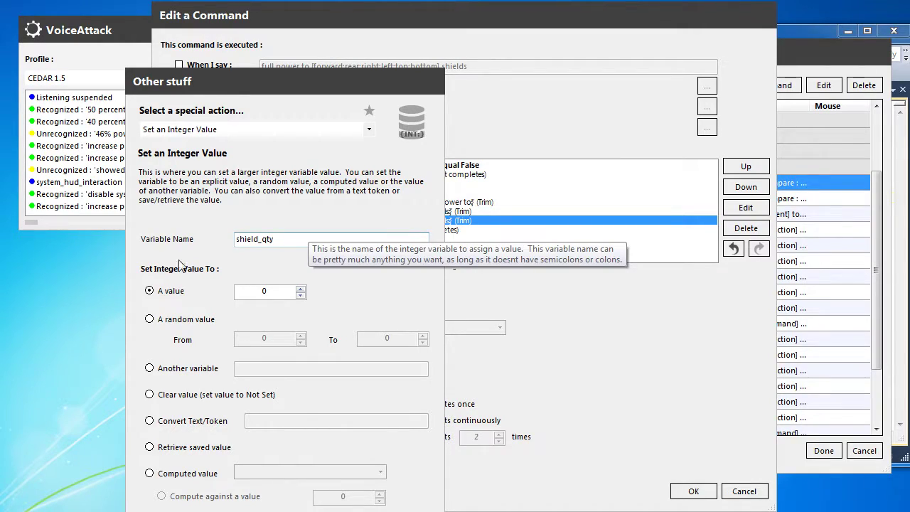
drag(277, 296, 242, 296)
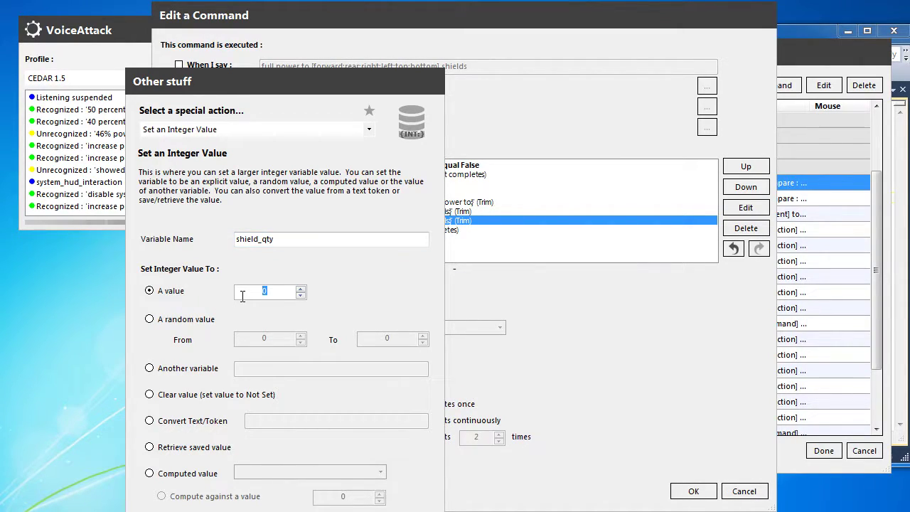
drag(235, 81, 280, 8)
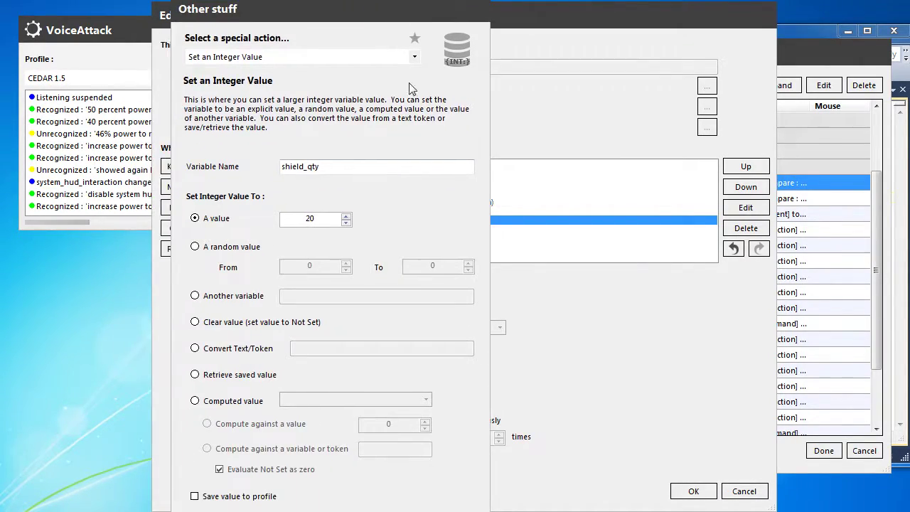
key(Return)
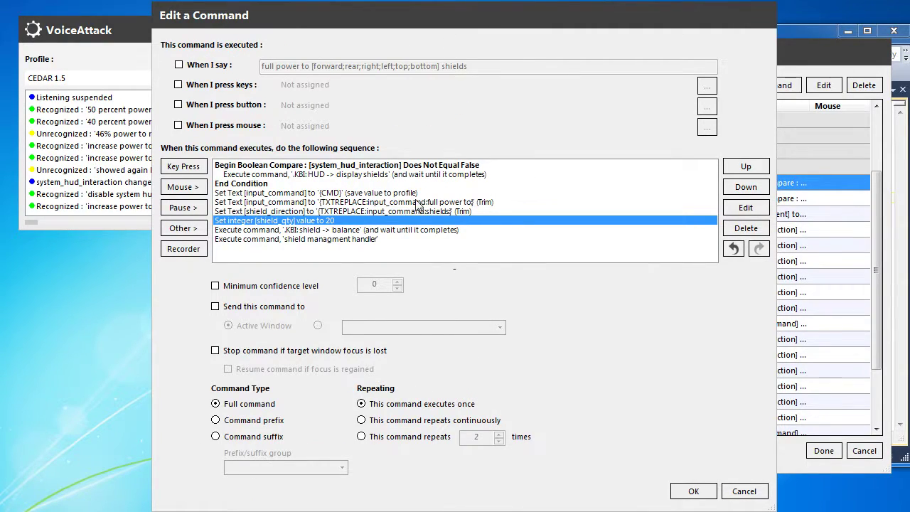
- Delete the [system_hud_interaction] Boolean Compare block, including its display shields action and End Condition
click(360, 230)
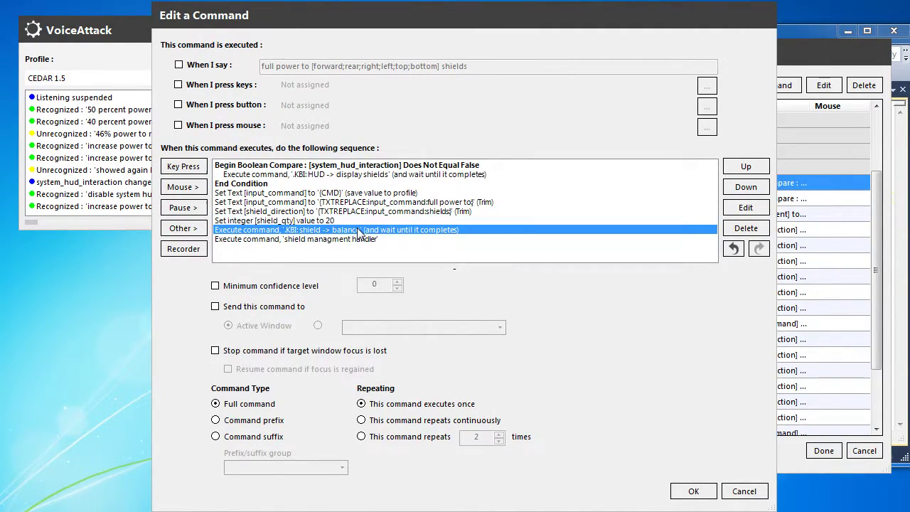
click(353, 221)
click(355, 238)
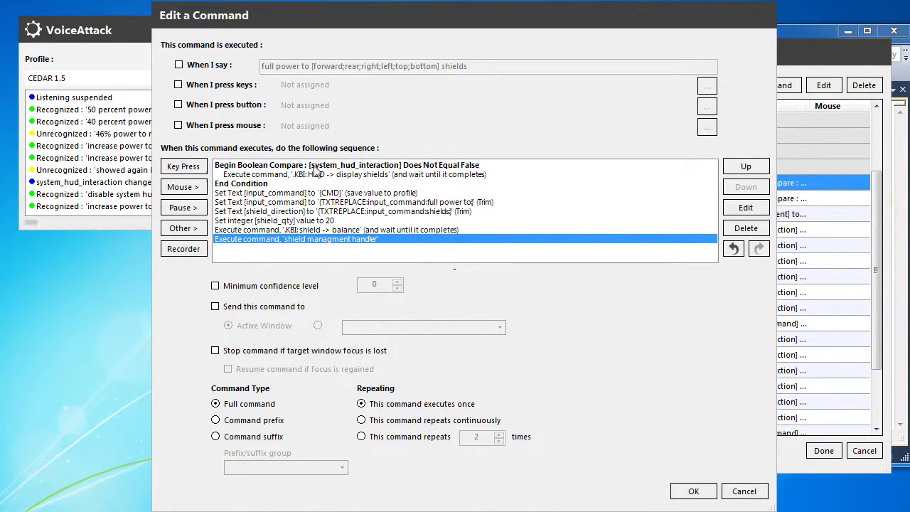
click(312, 180)
right_click(312, 179)
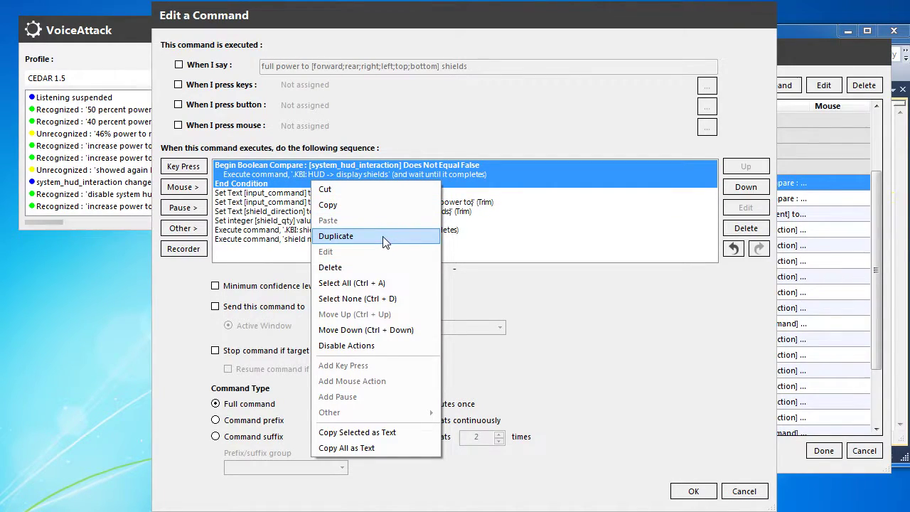
click(327, 265)
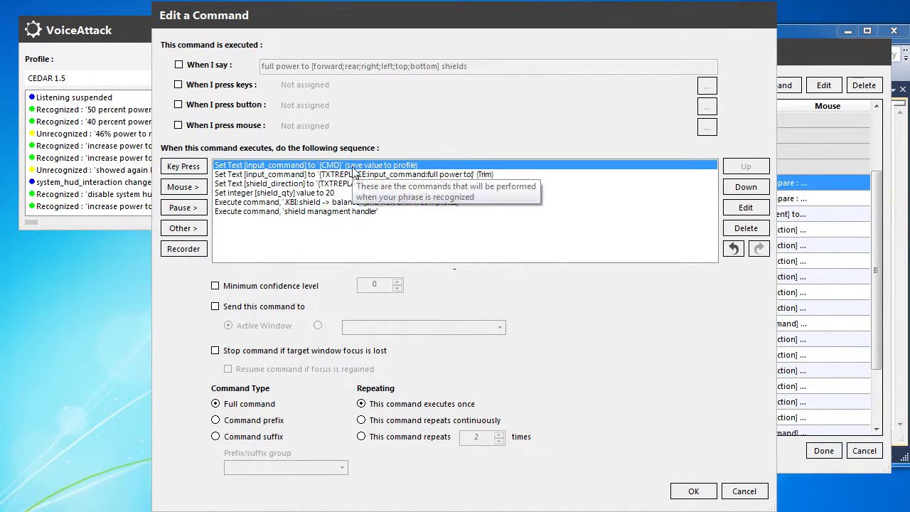
- Review the remaining Full Power actions, then save the command and the CEDAR 1.5 profile
drag(353, 174, 362, 211)
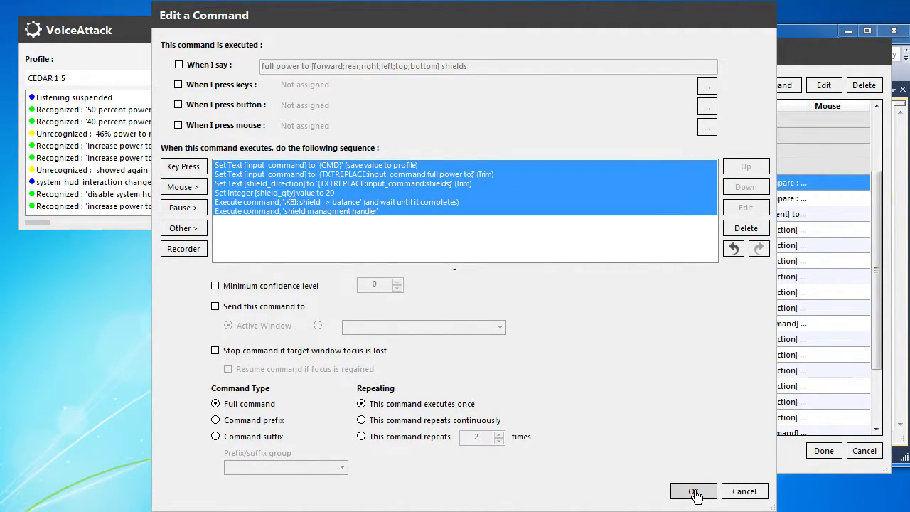
click(417, 168)
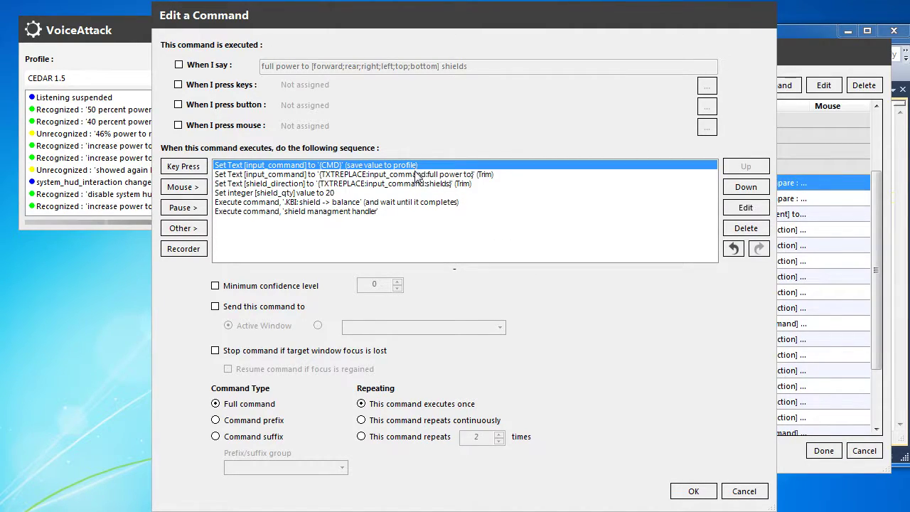
drag(418, 183, 414, 169)
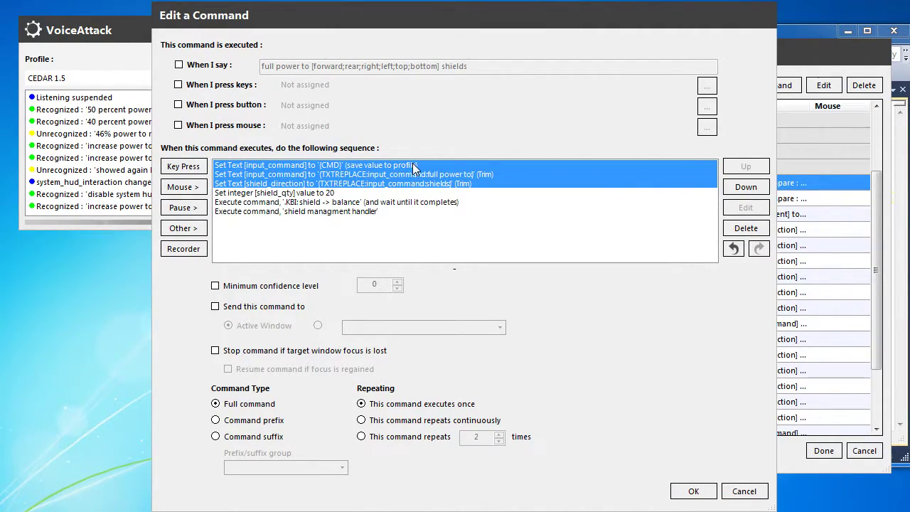
click(710, 491)
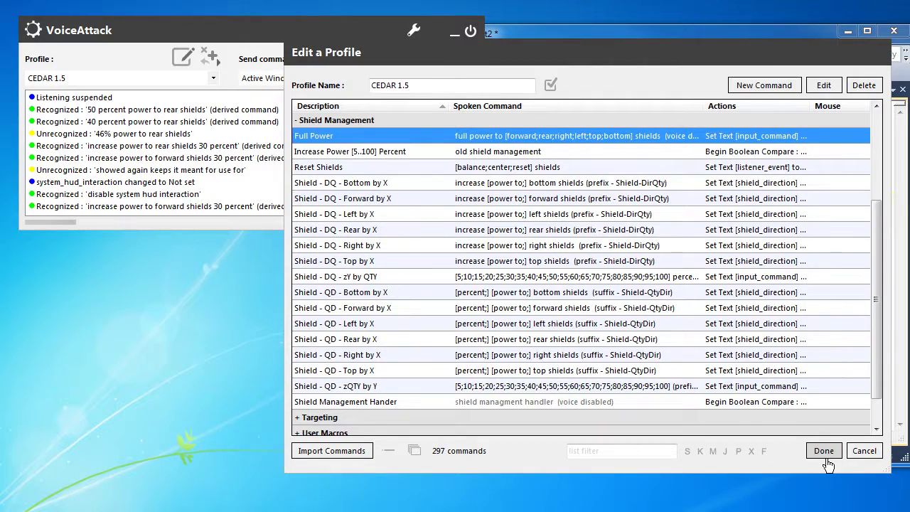
click(824, 452)
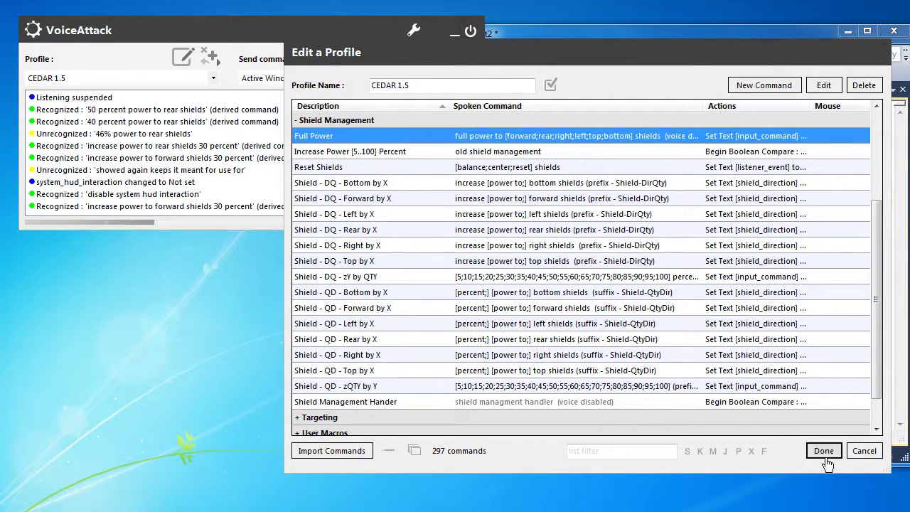
- Resume voice listening and clear the old test output from Document2 in TextPad
click(685, 206)
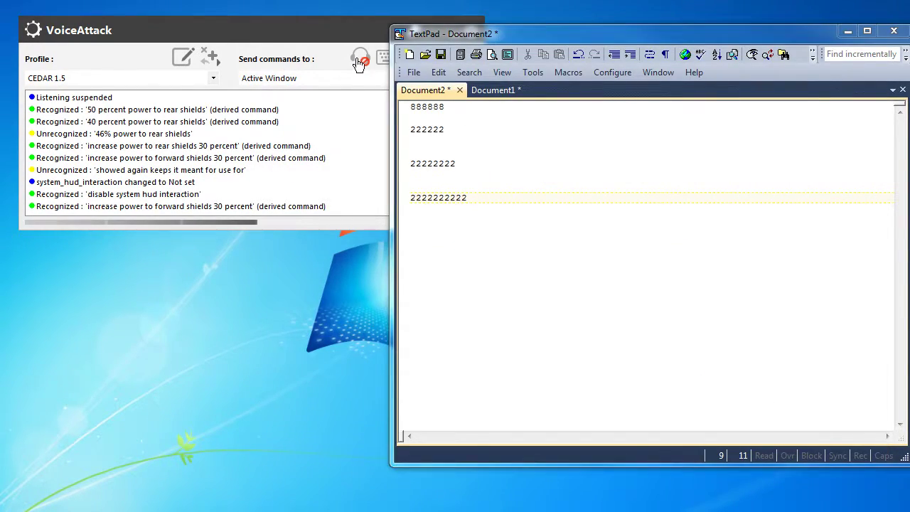
click(760, 185)
drag(576, 221, 298, 80)
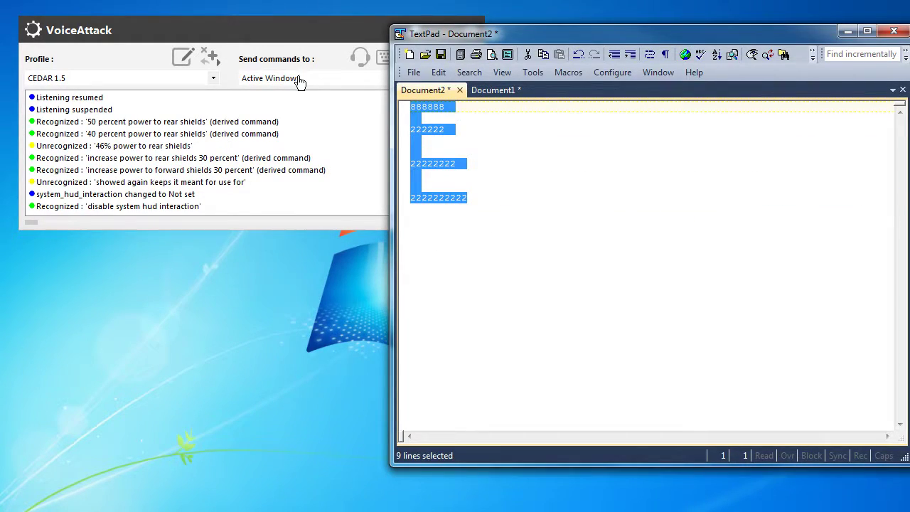
key(Delete)
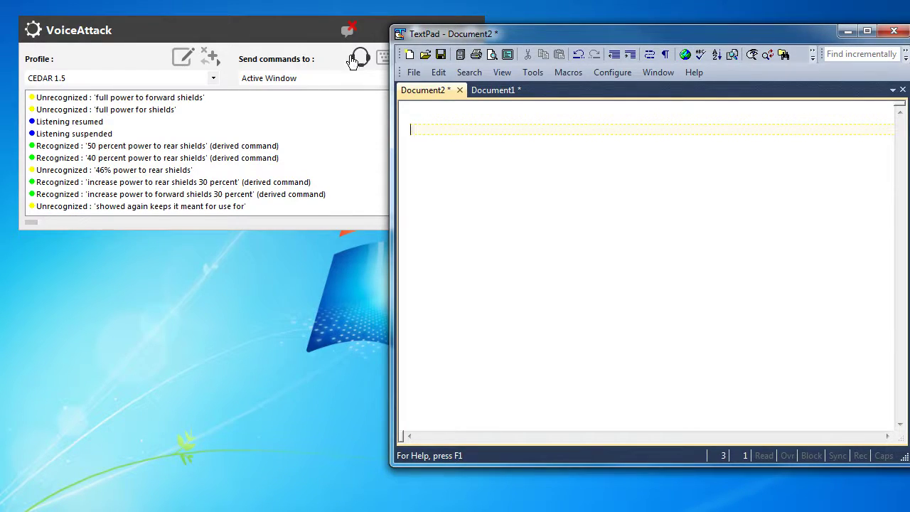
- Enable the spoken phrase trigger of the Full Power command, then save the command and the CEDAR 1.5 profile
click(181, 64)
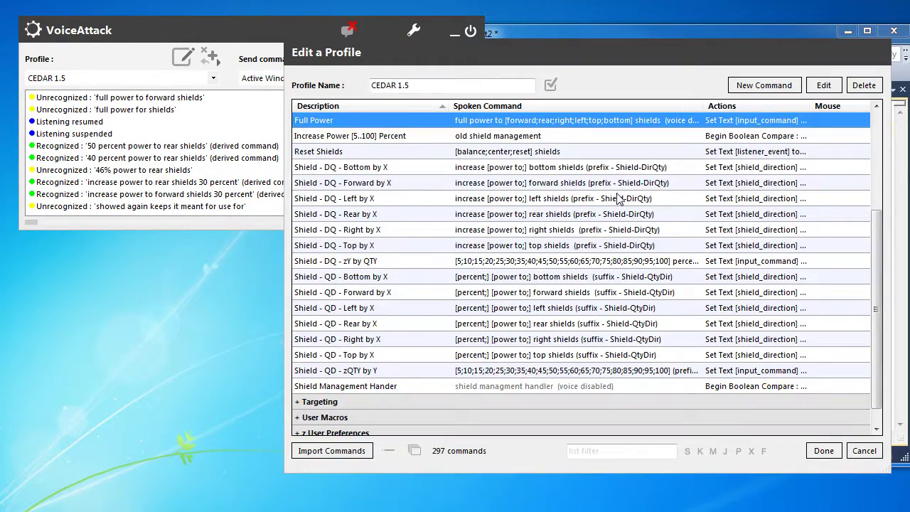
click(433, 174)
double_click(469, 121)
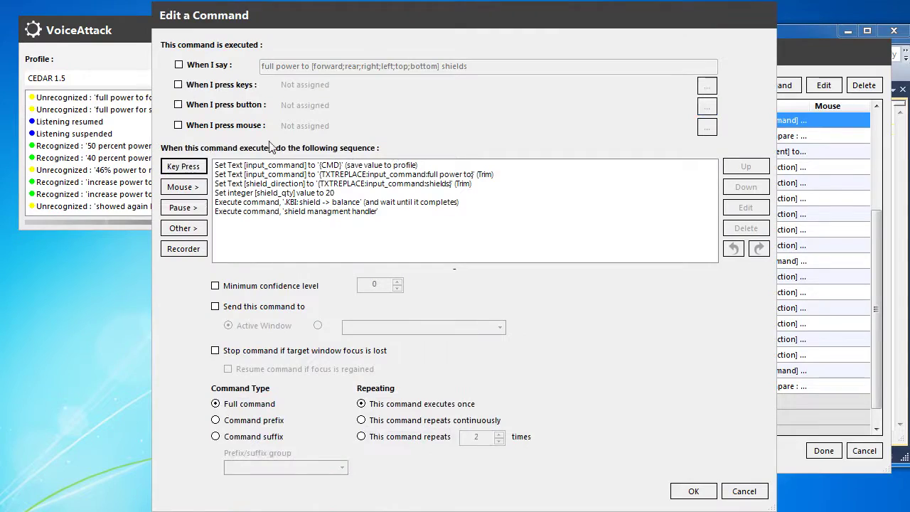
click(693, 491)
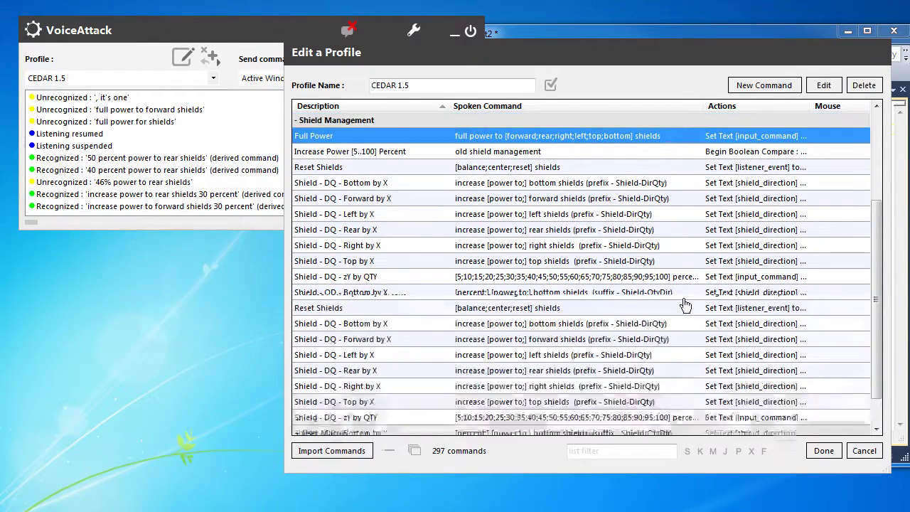
click(823, 451)
- Test the voice command "full power to forward shields" in the empty TextPad document, select its output and suspend listening
click(612, 215)
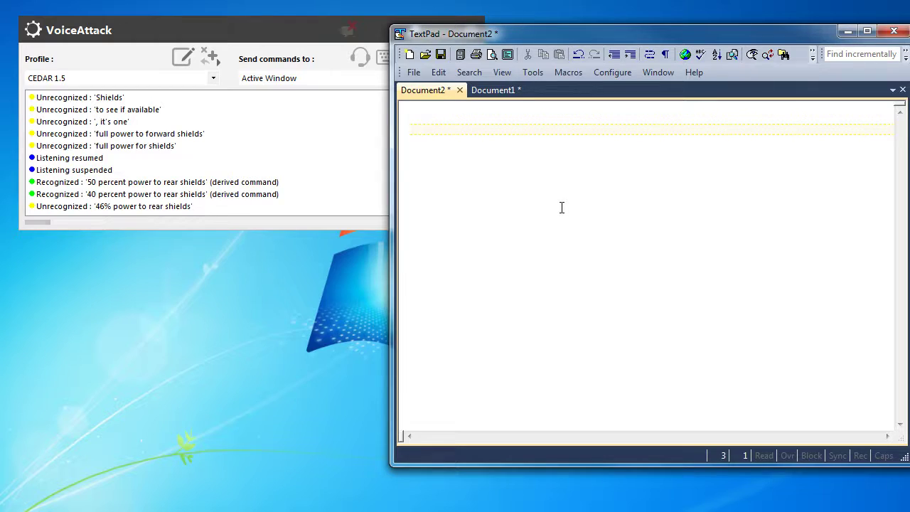
text(588888888888)
key(shift+Left)
key(shift+Left)
key(shift+Left)
key(shift+Left)
key(shift+Left)
key(shift+Left)
key(shift+Left)
key(shift+Left)
key(shift+Left)
key(shift+Left)
key(shift+Left)
key(shift+Left)
key(shift+Left)
key(shift+Left)
key(shift+Left)
key(shift+Left)
key(shift+Left)
key(shift+Left)
key(shift+Left)
key(shift+Left)
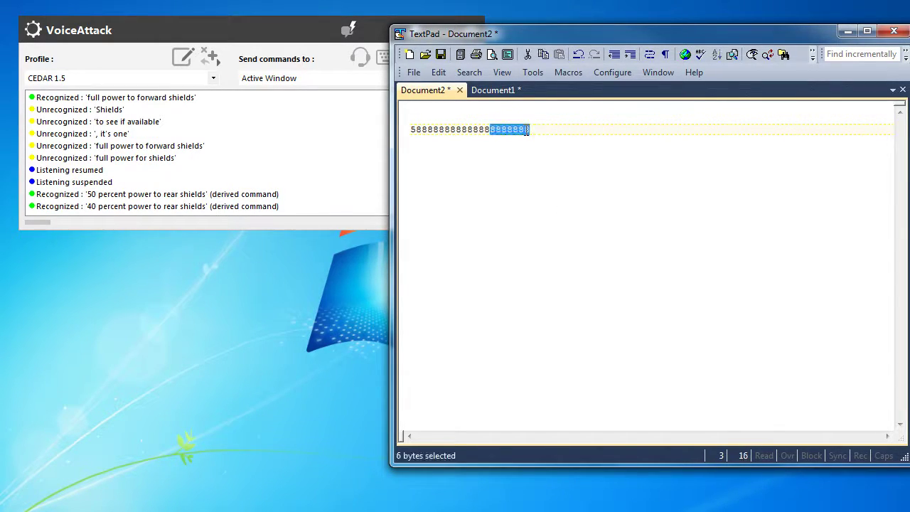
click(360, 57)
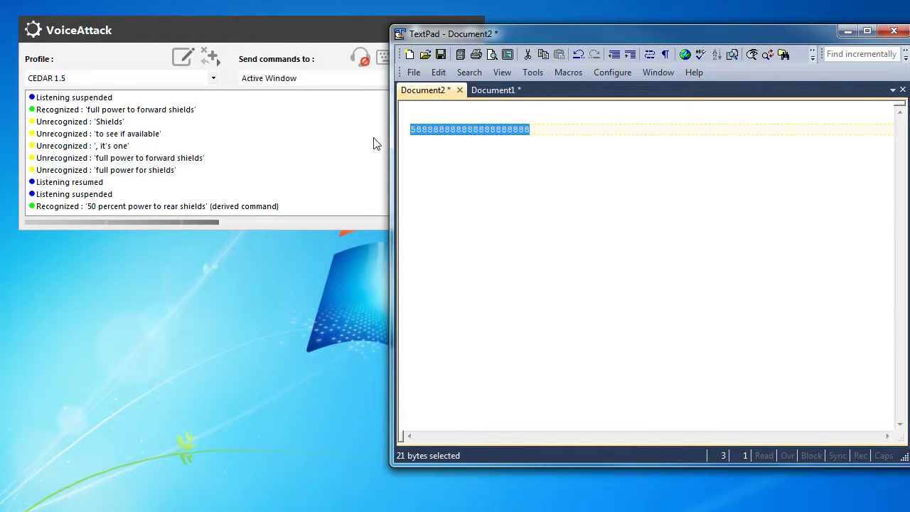
- Check how many 8s the command produced by selecting the characters after the leading 5
key(End)
key(shift+Left)
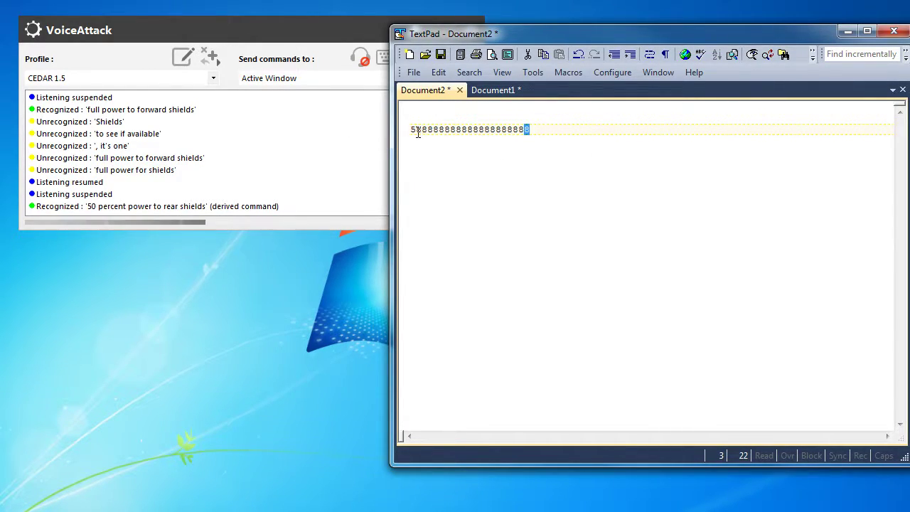
click(414, 129)
click(422, 133)
double_click(417, 130)
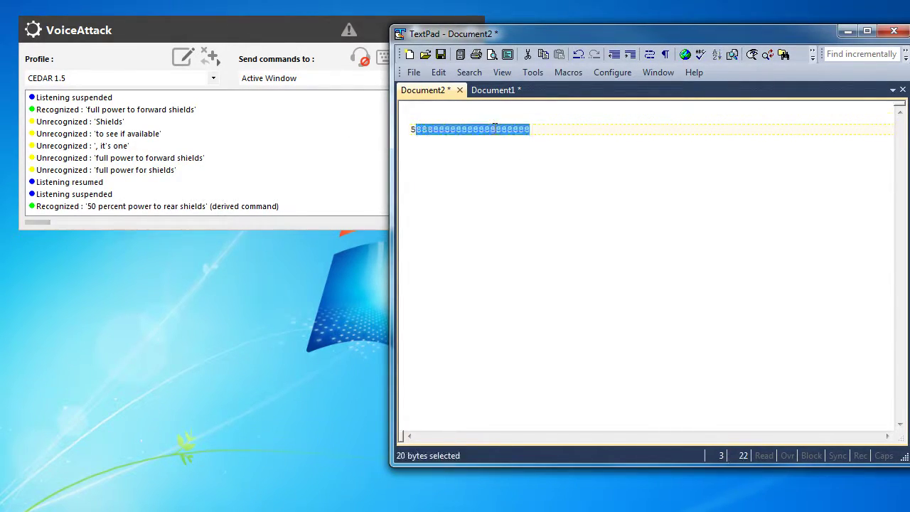
click(530, 146)
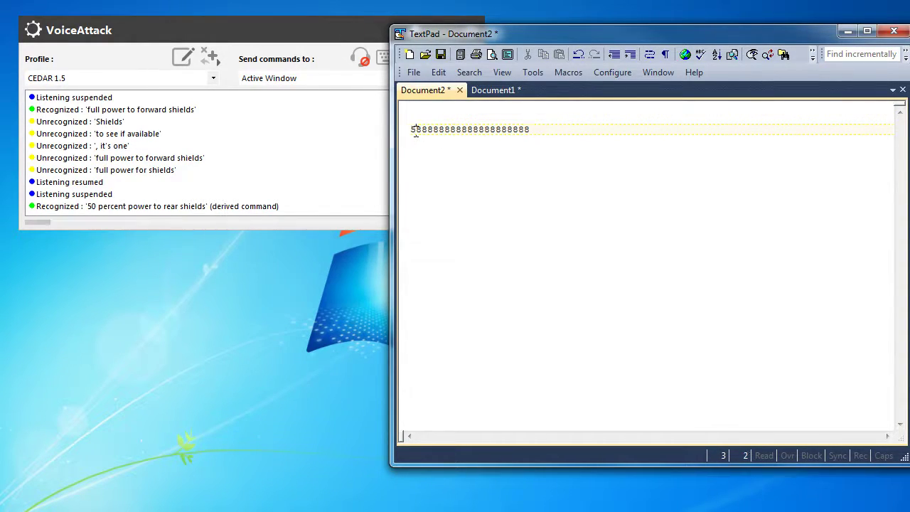
drag(416, 129, 541, 129)
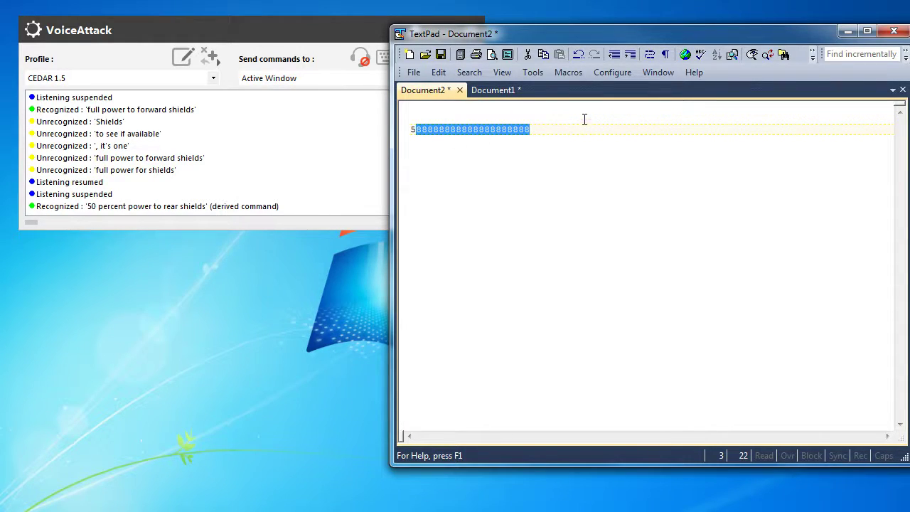
- Clear the test output from the TextPad document and switch to the VoiceAttack window
key(BackSpace)
key(BackSpace)
key(BackSpace)
key(BackSpace)
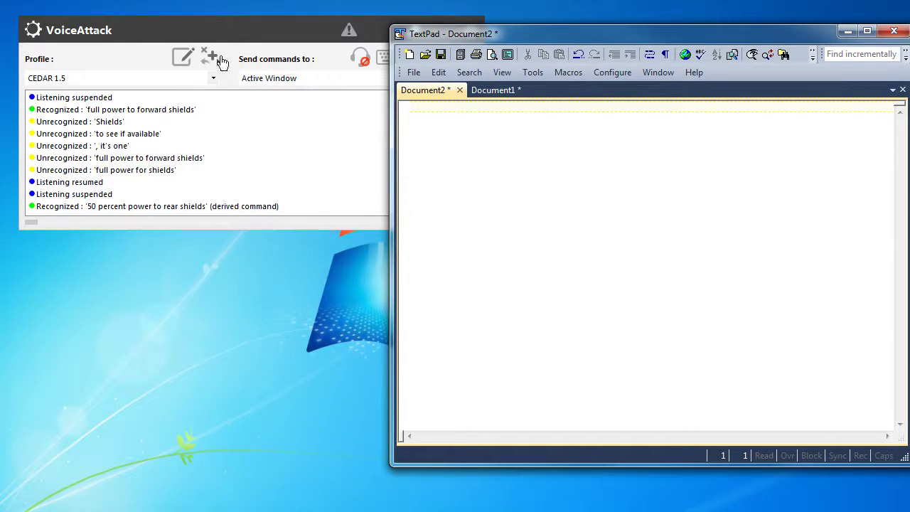
click(238, 37)
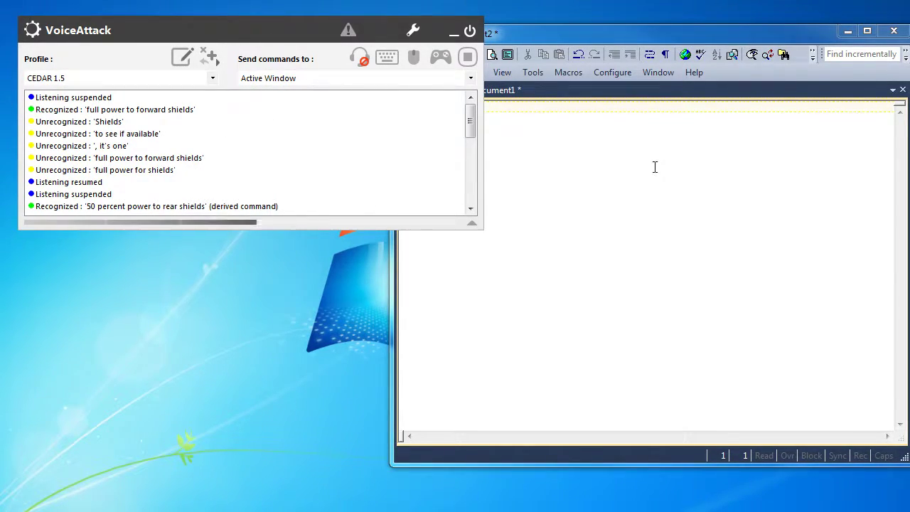